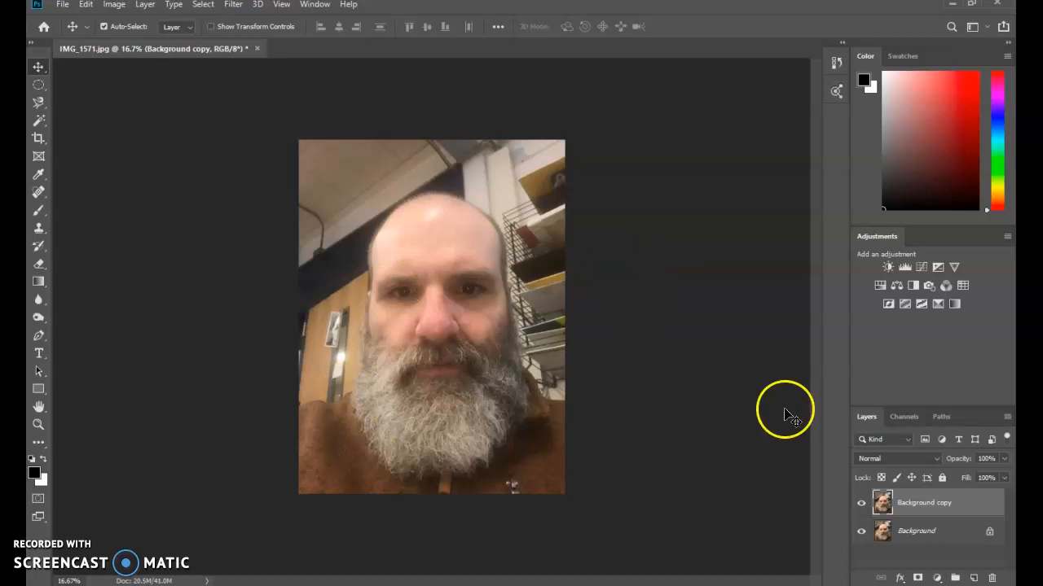
# Step: Duplicate the Background copy layer under its default name and check the copies by toggling layer visibility
pyautogui.rightClick(946, 507)
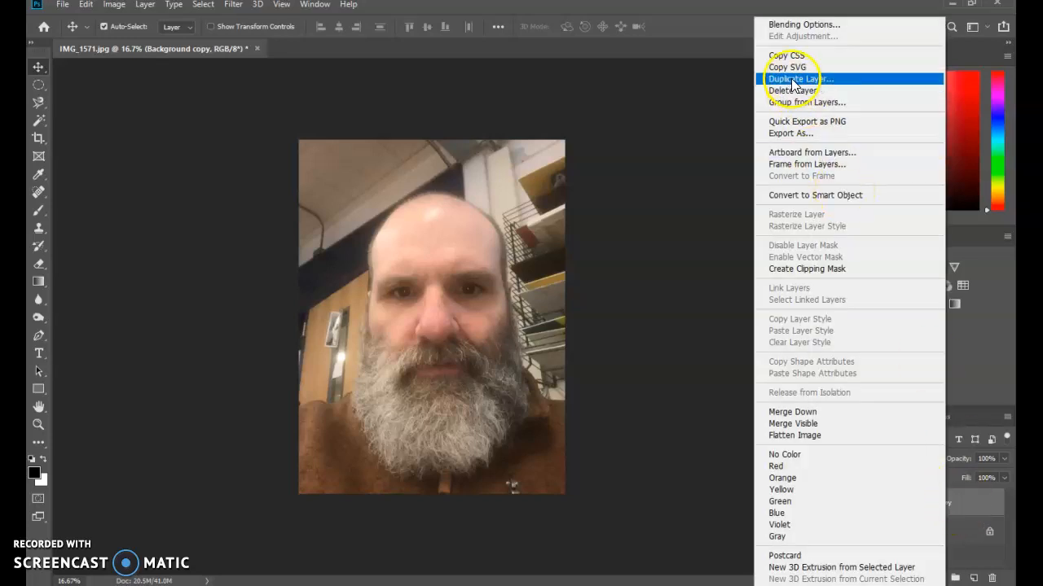
pyautogui.click(831, 79)
pyautogui.click(635, 175)
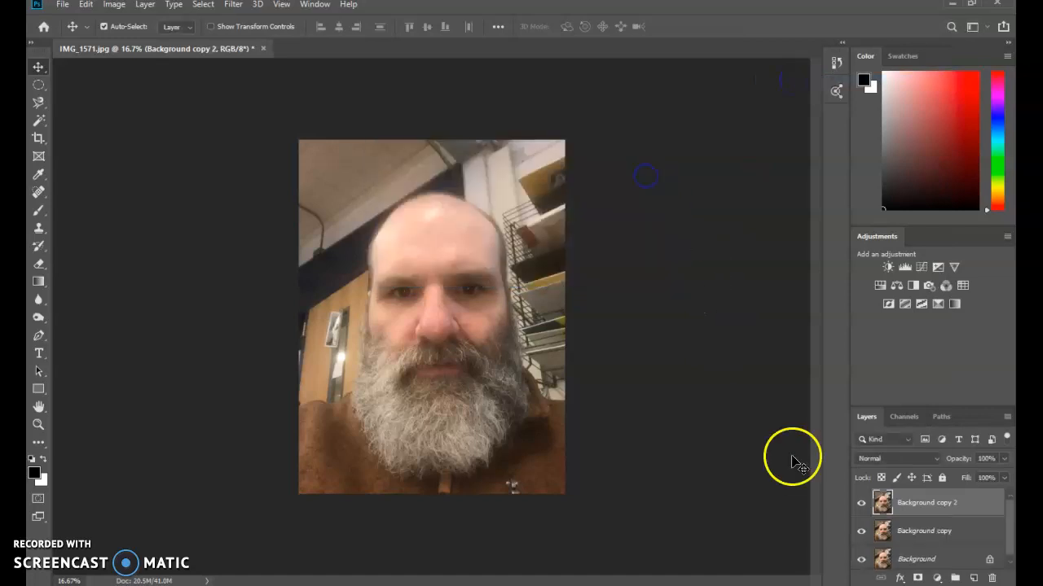
pyautogui.click(862, 503)
pyautogui.click(861, 503)
pyautogui.click(861, 531)
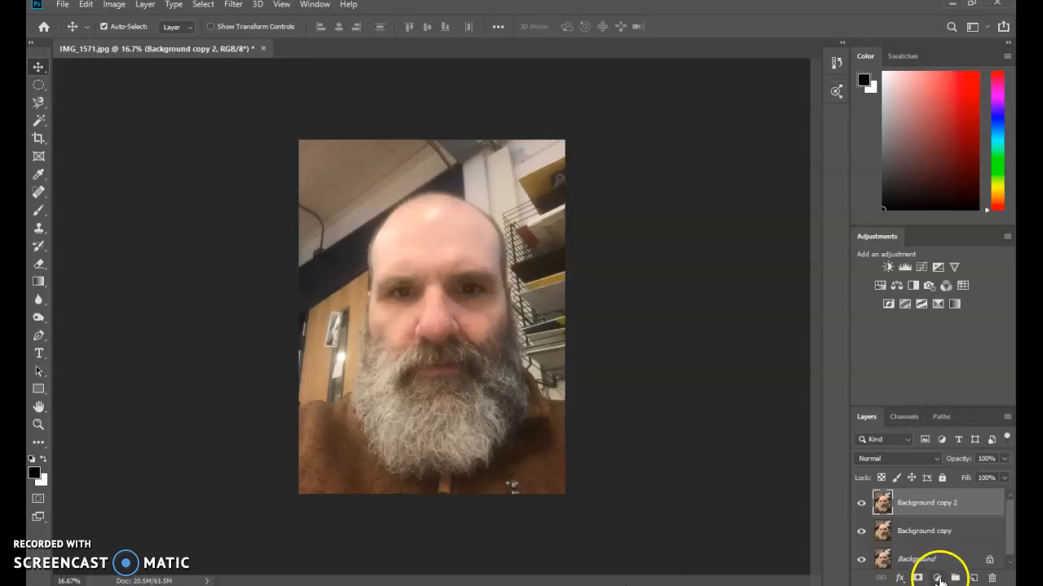
# Step: Add a Curves adjustment layer above Background copy 2 and bend the RGB curve downward with three points to darken shadows and midtones
pyautogui.click(937, 578)
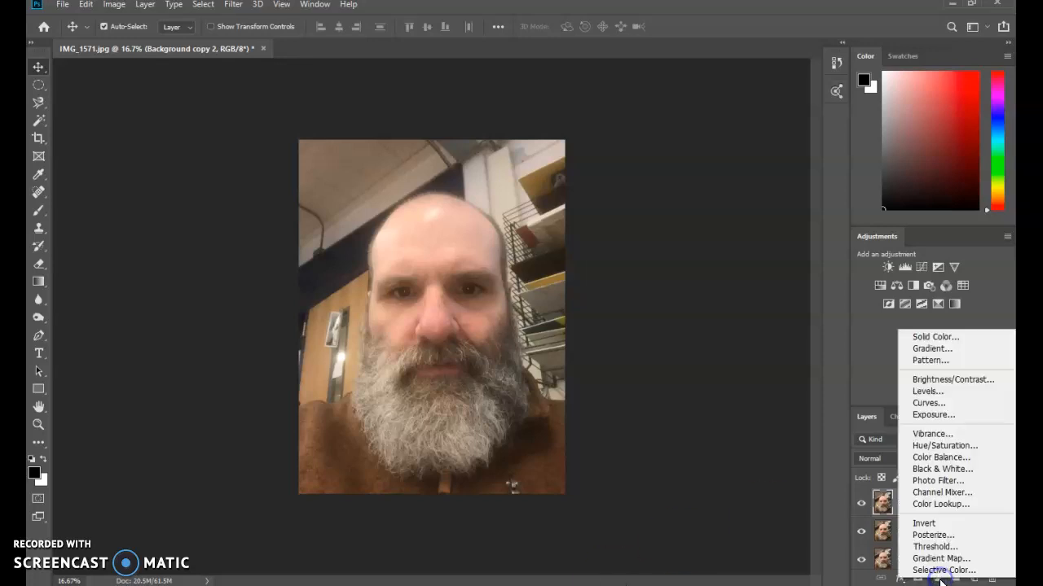
pyautogui.click(946, 402)
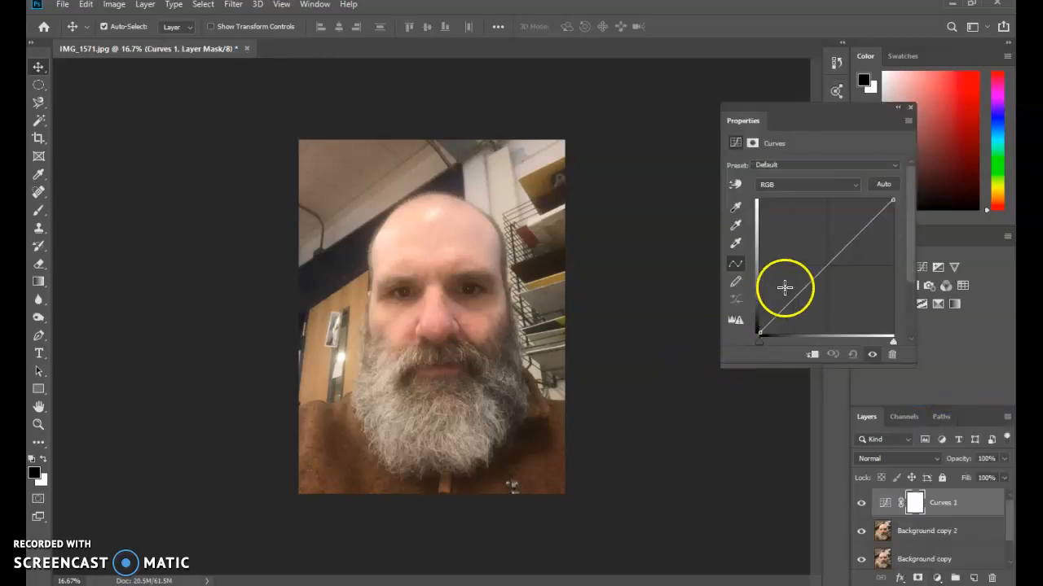
pyautogui.click(809, 287)
pyautogui.moveTo(809, 287); pyautogui.dragTo(816, 291)
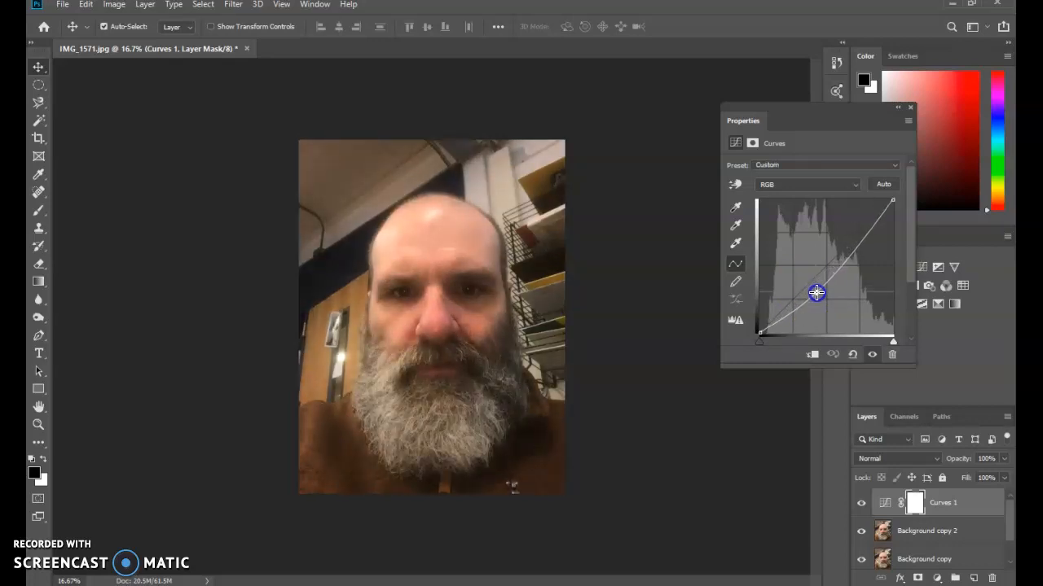
pyautogui.moveTo(817, 292)
pyautogui.mouseDown()
pyautogui.moveTo(807, 287)
pyautogui.moveTo(830, 277)
pyautogui.moveTo(808, 298)
pyautogui.mouseUp()
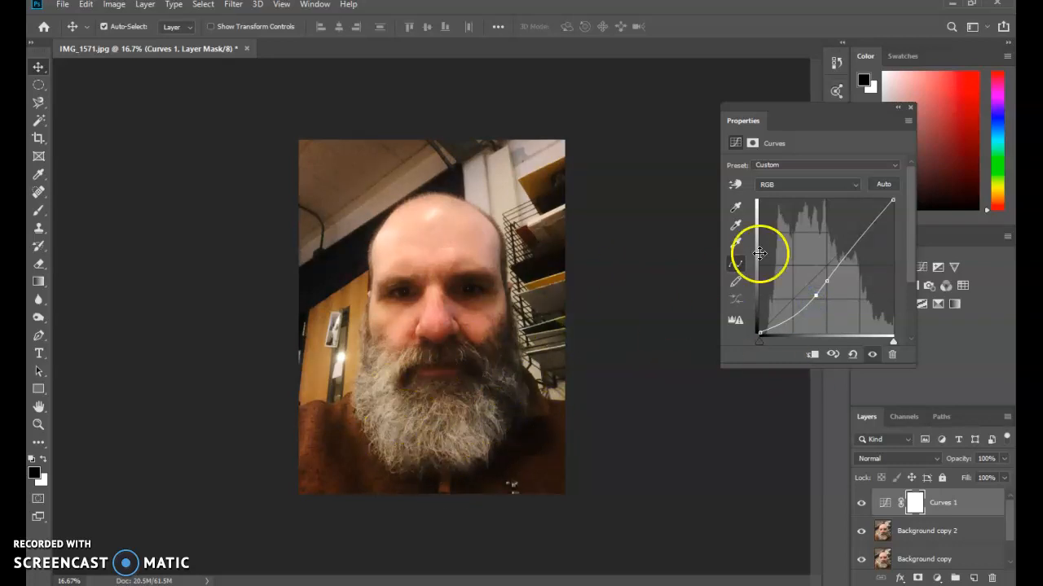
pyautogui.moveTo(861, 233)
pyautogui.mouseDown()
pyautogui.moveTo(872, 235)
pyautogui.moveTo(854, 244)
pyautogui.mouseUp()
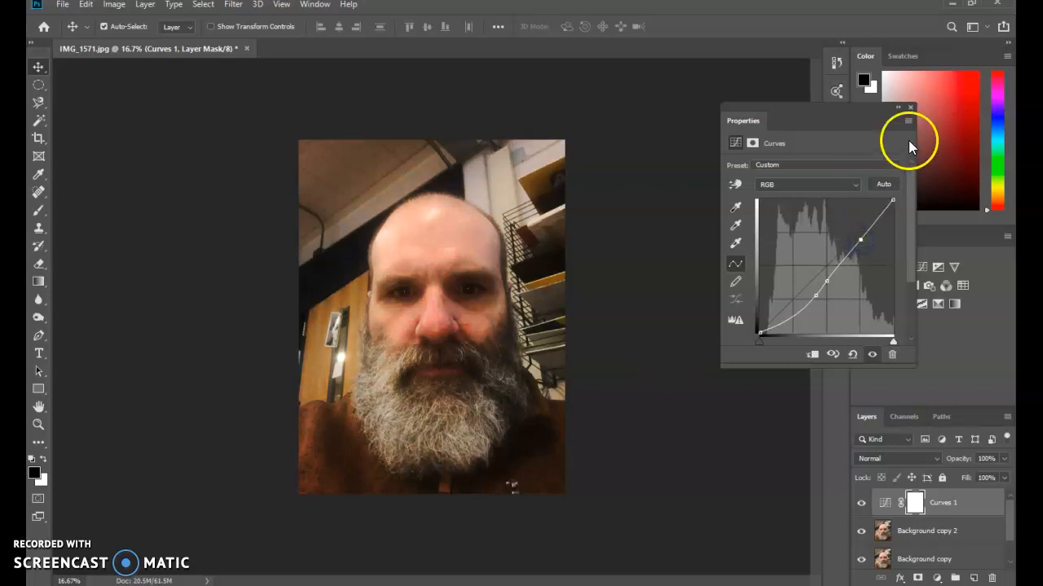
pyautogui.click(909, 108)
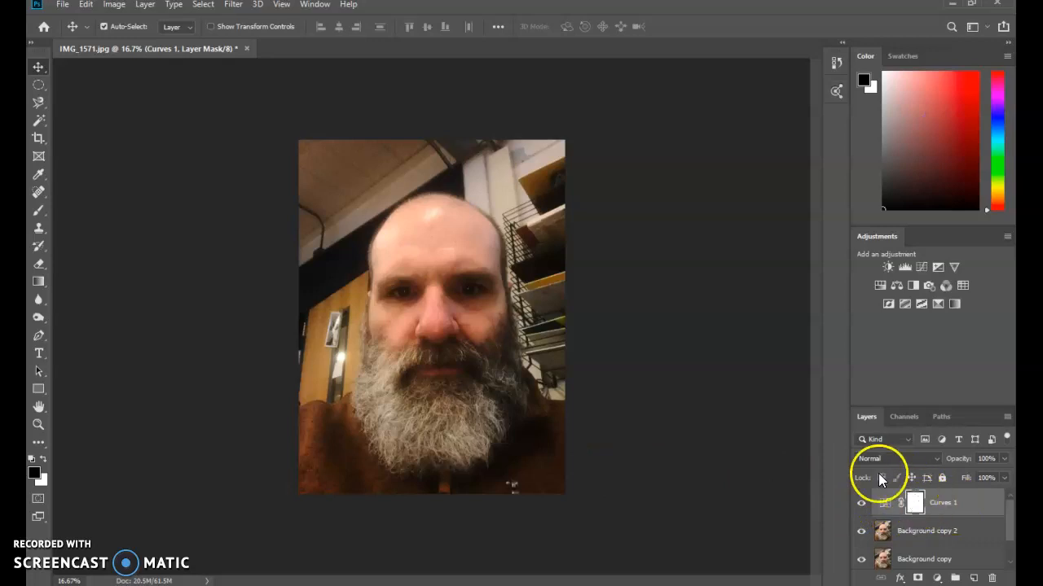
# Step: Paint black on the Curves 1 mask over the face and upper background with a 700-pixel brush at 16% opacity, and compare before and after
pyautogui.press('b')
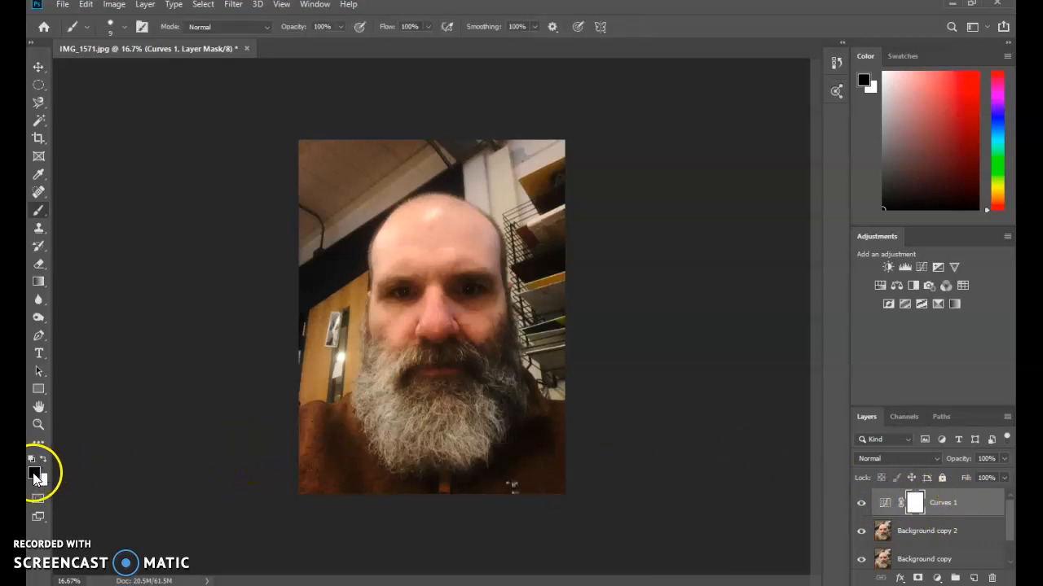
pyautogui.press(']')
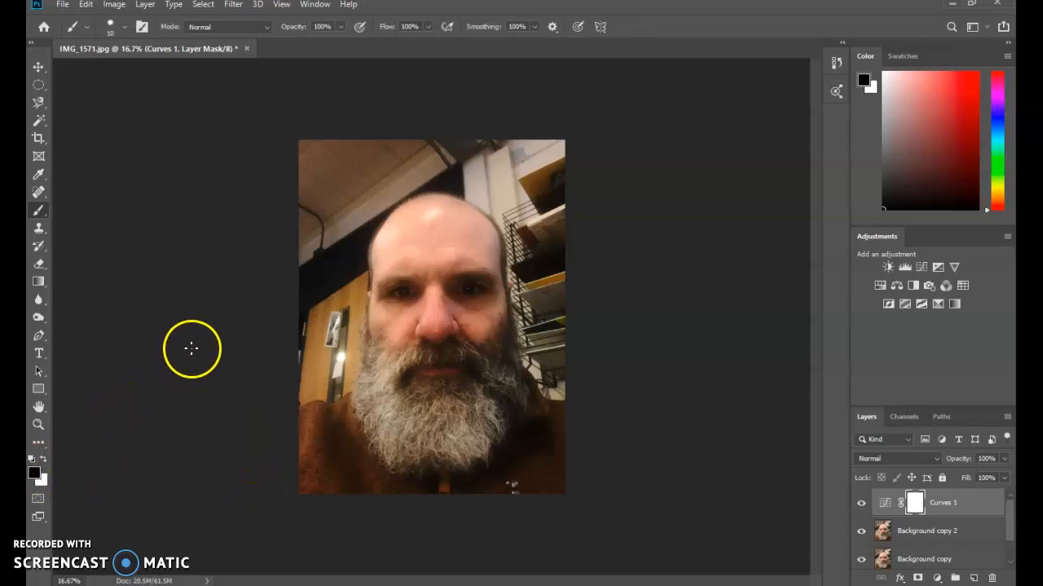
pyautogui.press(']')
pyautogui.press(']')
pyautogui.press(']')
pyautogui.press(']')
pyautogui.press(']')
pyautogui.press(']')
pyautogui.press(']')
pyautogui.press(']')
pyautogui.press(']')
pyautogui.press(']')
pyautogui.press(']')
pyautogui.press(']')
pyautogui.press(']')
pyautogui.press(']')
pyautogui.press(']')
pyautogui.press(']')
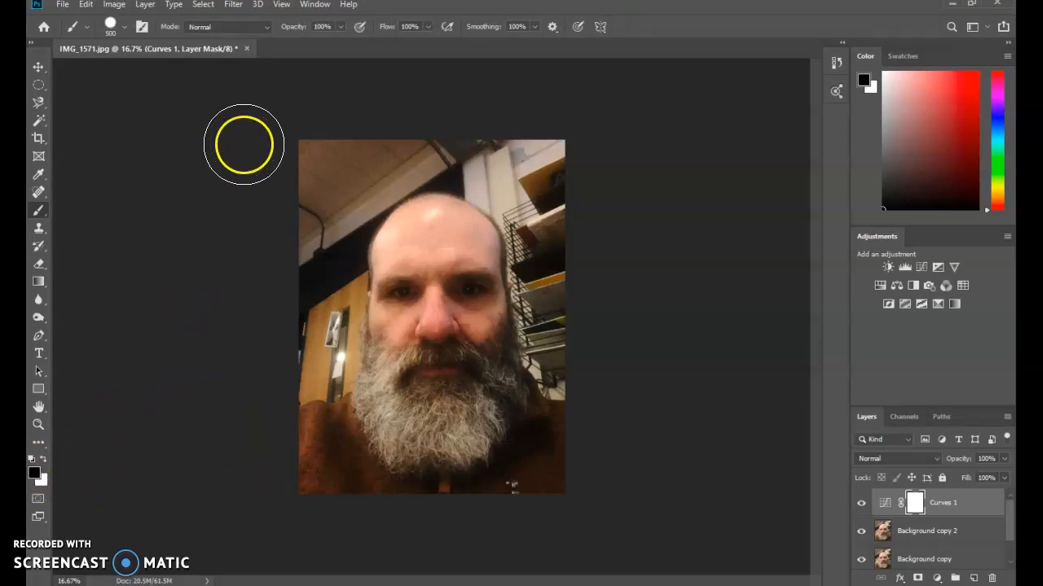
pyautogui.click(288, 44)
pyautogui.moveTo(410, 353)
pyautogui.mouseDown()
pyautogui.moveTo(325, 303)
pyautogui.moveTo(472, 299)
pyautogui.moveTo(477, 282)
pyautogui.moveTo(450, 268)
pyautogui.moveTo(471, 296)
pyautogui.moveTo(475, 330)
pyautogui.moveTo(493, 285)
pyautogui.moveTo(459, 205)
pyautogui.mouseUp()
pyautogui.moveTo(459, 205); pyautogui.dragTo(450, 257)
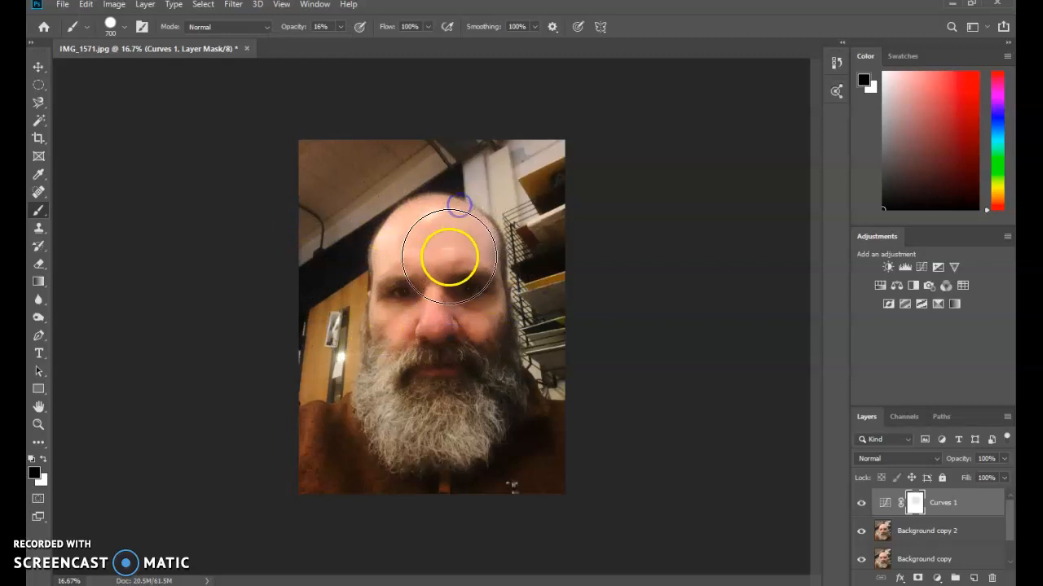
pyautogui.moveTo(383, 233)
pyautogui.mouseDown()
pyautogui.moveTo(414, 207)
pyautogui.moveTo(443, 325)
pyautogui.moveTo(428, 283)
pyautogui.moveTo(465, 274)
pyautogui.moveTo(523, 294)
pyautogui.moveTo(564, 326)
pyautogui.moveTo(447, 223)
pyautogui.moveTo(404, 235)
pyautogui.moveTo(394, 292)
pyautogui.moveTo(460, 273)
pyautogui.moveTo(406, 215)
pyautogui.moveTo(452, 211)
pyautogui.moveTo(344, 189)
pyautogui.moveTo(386, 252)
pyautogui.moveTo(362, 276)
pyautogui.moveTo(317, 187)
pyautogui.moveTo(592, 189)
pyautogui.moveTo(284, 153)
pyautogui.moveTo(534, 157)
pyautogui.moveTo(366, 164)
pyautogui.mouseUp()
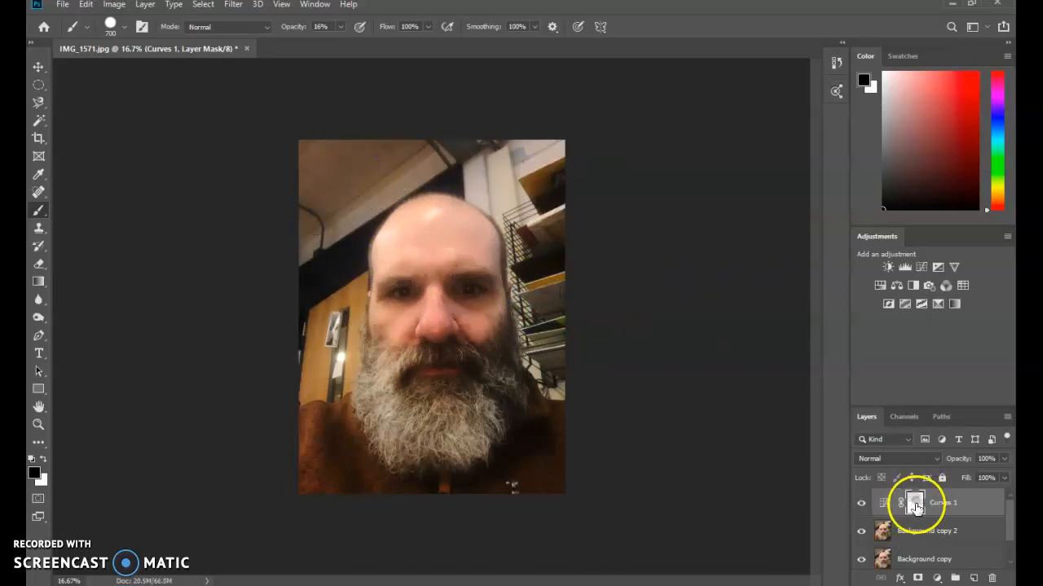
pyautogui.moveTo(469, 301)
pyautogui.mouseDown()
pyautogui.moveTo(520, 315)
pyautogui.moveTo(479, 303)
pyautogui.moveTo(448, 273)
pyautogui.moveTo(376, 309)
pyautogui.moveTo(355, 229)
pyautogui.moveTo(399, 274)
pyautogui.moveTo(465, 284)
pyautogui.moveTo(494, 264)
pyautogui.moveTo(483, 273)
pyautogui.moveTo(518, 273)
pyautogui.moveTo(562, 231)
pyautogui.mouseUp()
pyautogui.moveTo(450, 217)
pyautogui.mouseDown()
pyautogui.moveTo(553, 373)
pyautogui.moveTo(582, 361)
pyautogui.moveTo(598, 393)
pyautogui.moveTo(593, 422)
pyautogui.mouseUp()
pyautogui.moveTo(440, 257)
pyautogui.mouseDown()
pyautogui.moveTo(403, 284)
pyautogui.moveTo(427, 294)
pyautogui.moveTo(483, 280)
pyautogui.mouseUp()
pyautogui.moveTo(457, 275); pyautogui.dragTo(454, 283)
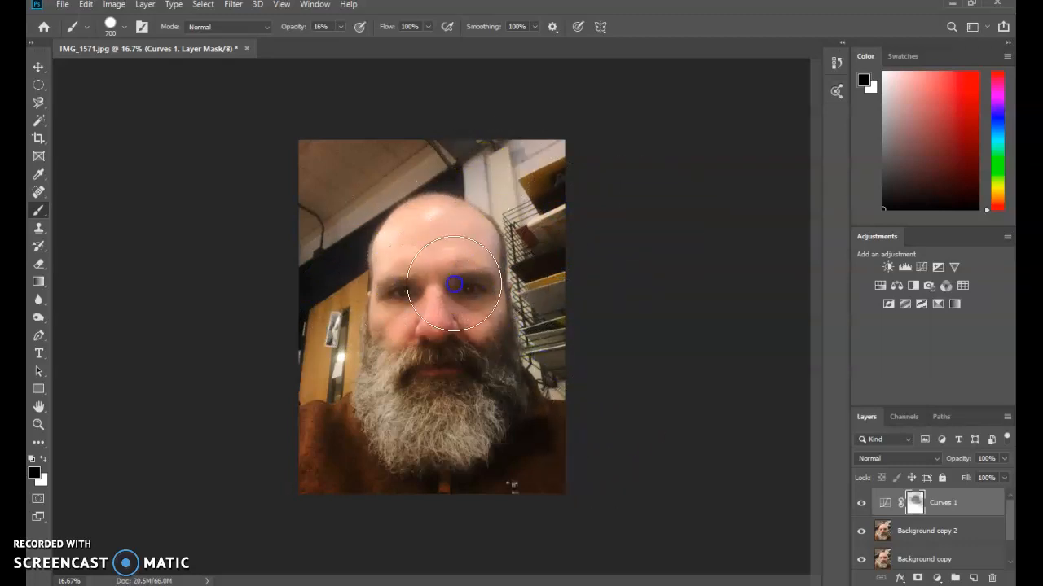
pyautogui.moveTo(517, 191); pyautogui.dragTo(505, 259)
pyautogui.moveTo(428, 269); pyautogui.dragTo(410, 292)
pyautogui.moveTo(472, 317); pyautogui.dragTo(518, 241)
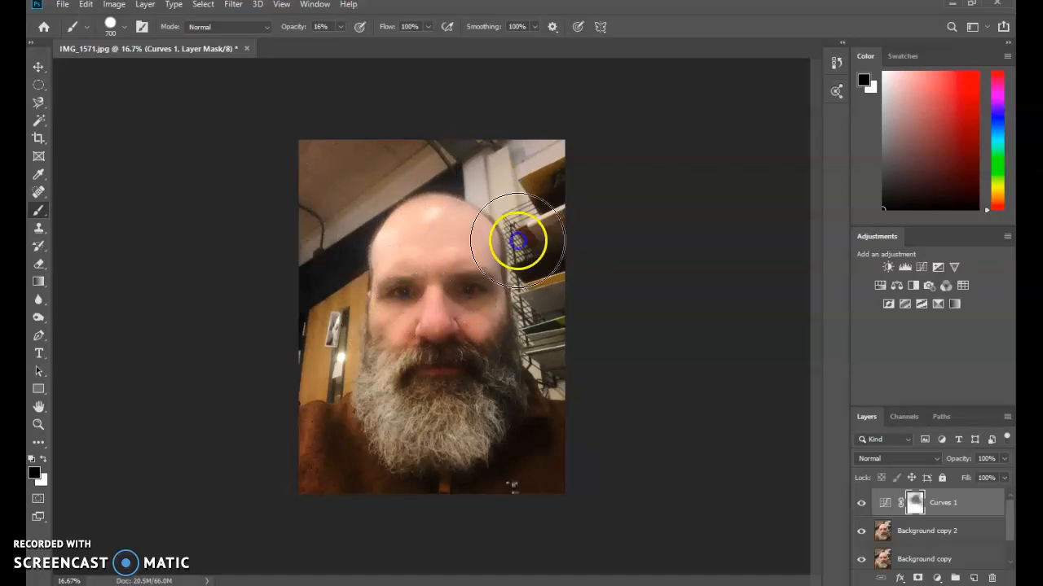
pyautogui.moveTo(397, 296)
pyautogui.mouseDown()
pyautogui.moveTo(528, 288)
pyautogui.moveTo(541, 264)
pyautogui.mouseUp()
pyautogui.moveTo(370, 243)
pyautogui.mouseDown()
pyautogui.moveTo(400, 269)
pyautogui.moveTo(473, 225)
pyautogui.mouseUp()
pyautogui.moveTo(520, 157)
pyautogui.mouseDown()
pyautogui.moveTo(472, 144)
pyautogui.moveTo(335, 143)
pyautogui.moveTo(300, 208)
pyautogui.moveTo(347, 260)
pyautogui.moveTo(550, 239)
pyautogui.moveTo(544, 261)
pyautogui.moveTo(330, 278)
pyautogui.moveTo(412, 275)
pyautogui.moveTo(486, 306)
pyautogui.moveTo(548, 234)
pyautogui.moveTo(532, 160)
pyautogui.moveTo(356, 131)
pyautogui.moveTo(308, 201)
pyautogui.moveTo(402, 313)
pyautogui.moveTo(455, 312)
pyautogui.moveTo(526, 278)
pyautogui.moveTo(548, 190)
pyautogui.moveTo(460, 136)
pyautogui.moveTo(262, 150)
pyautogui.mouseUp()
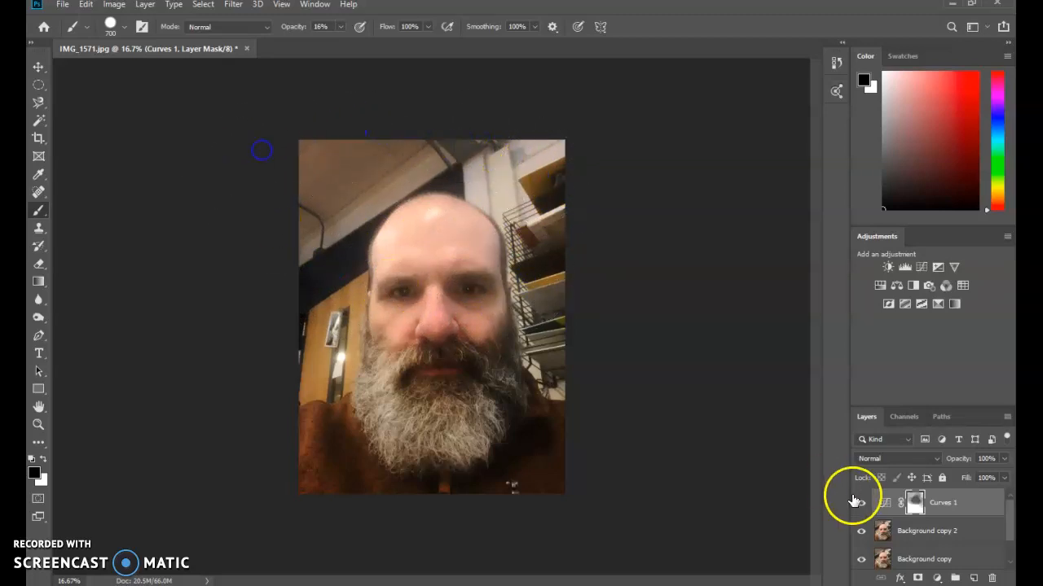
pyautogui.click(862, 503)
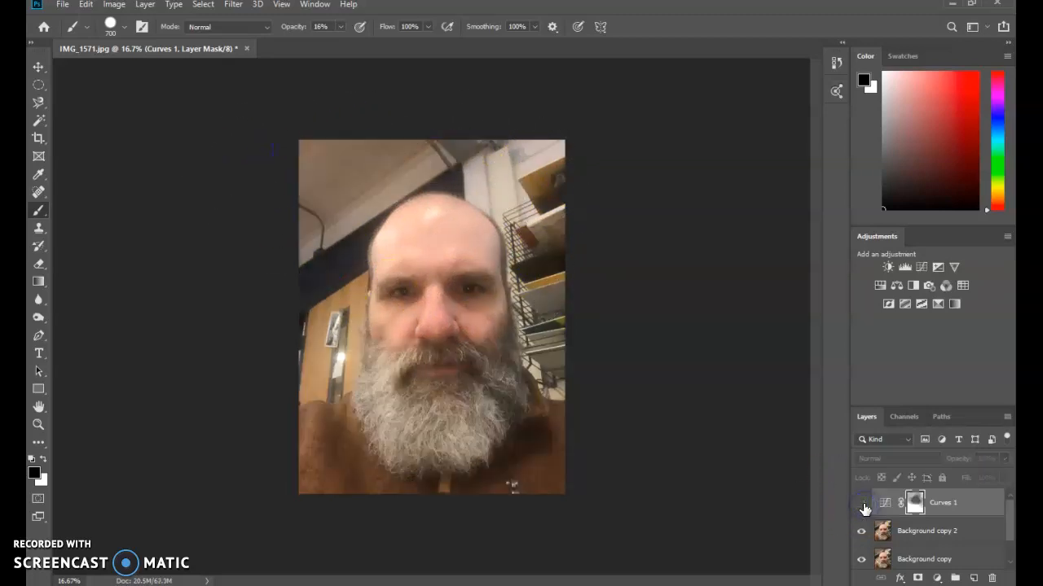
pyautogui.click(862, 503)
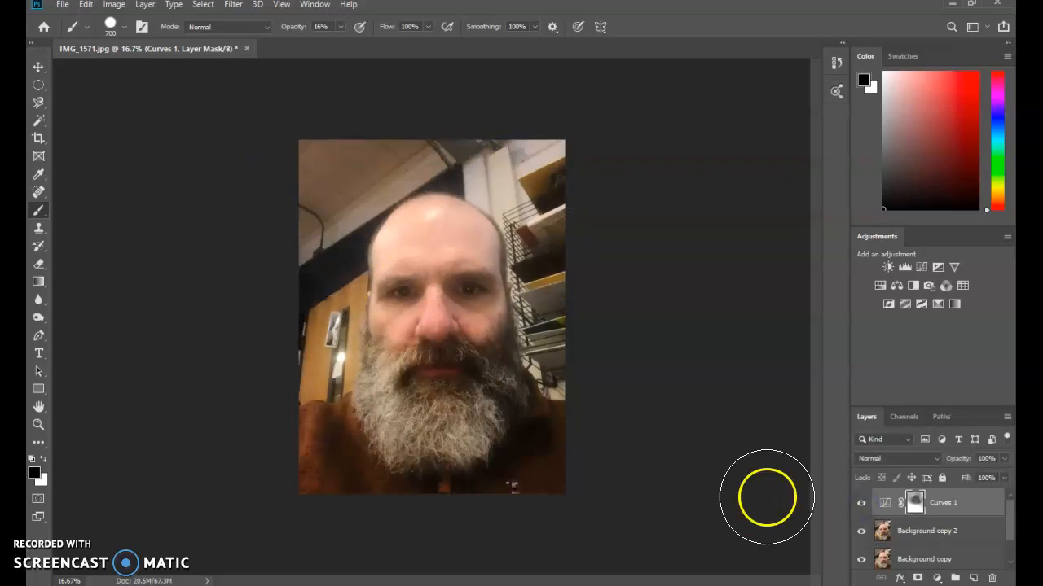
# Step: Merge the Curves 1 adjustment layer with the Background copy 2 layer
pyautogui.click(975, 505)
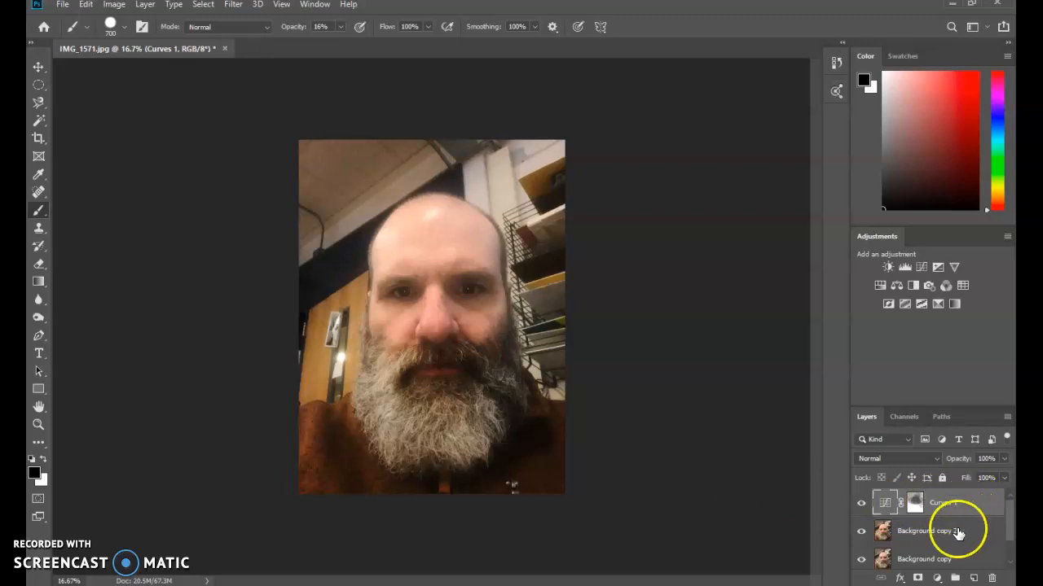
pyautogui.click(955, 530)
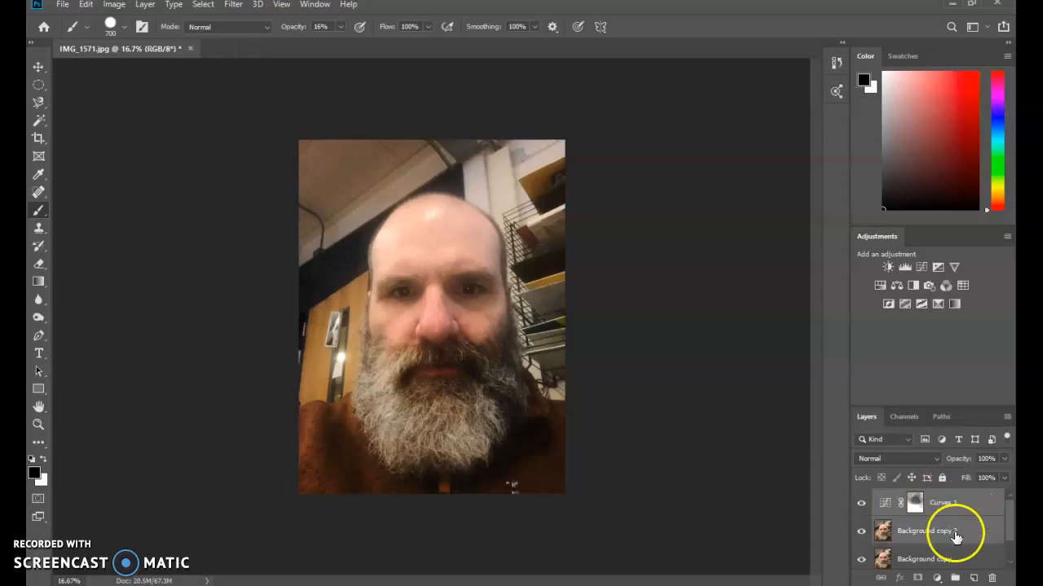
pyautogui.rightClick(963, 531)
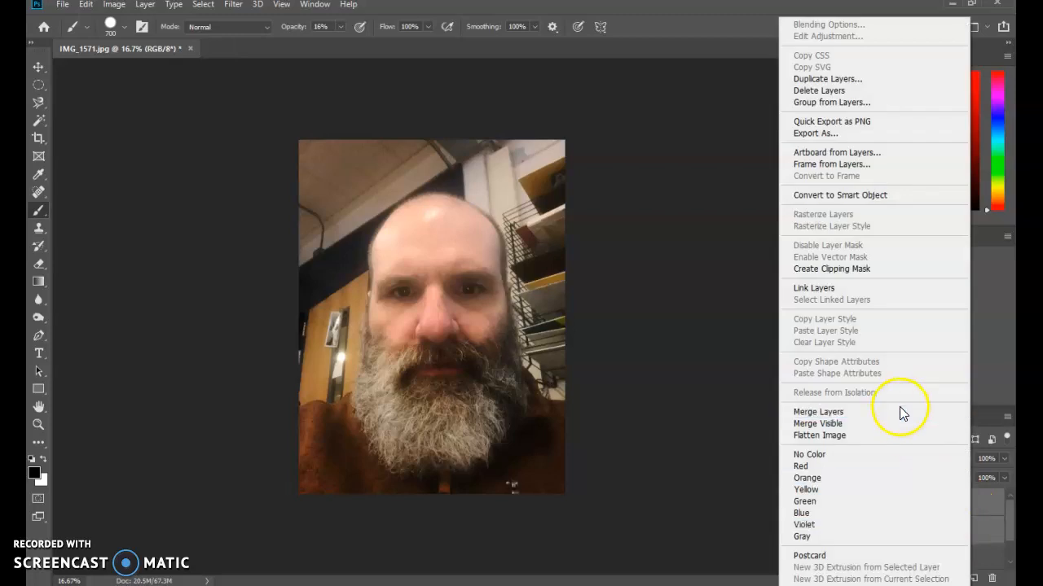
pyautogui.click(823, 412)
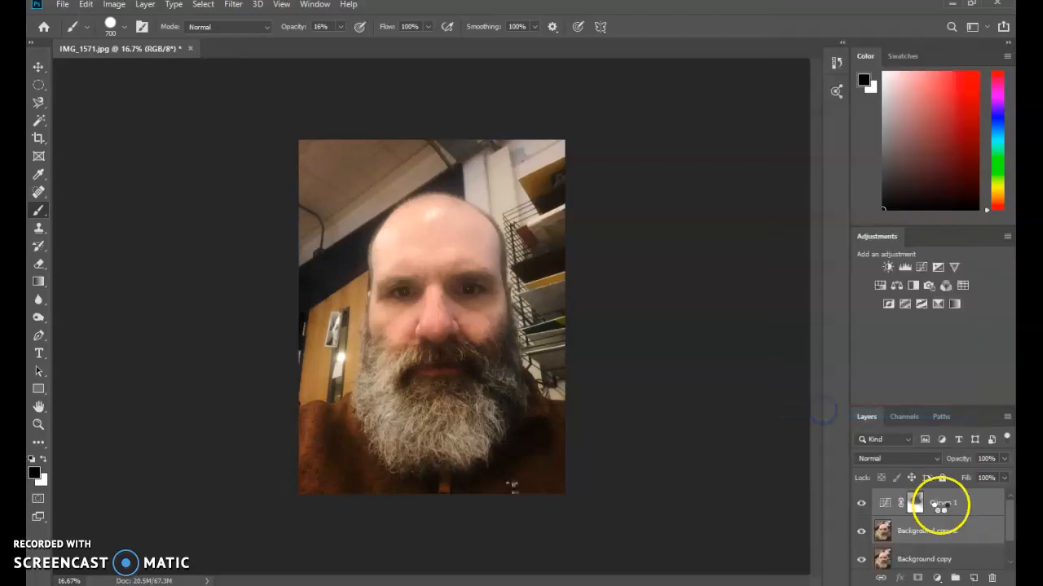
pyautogui.click(940, 505)
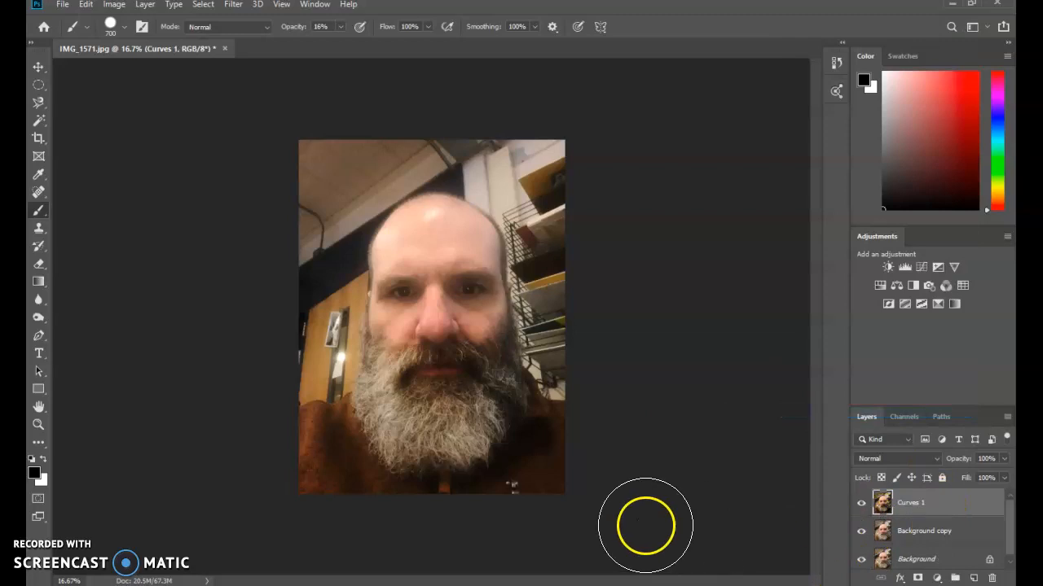
# Step: Try a Hue/Saturation adjustment layer with hue +14, saturation -16 and lightness +1, and delete it
pyautogui.click(938, 580)
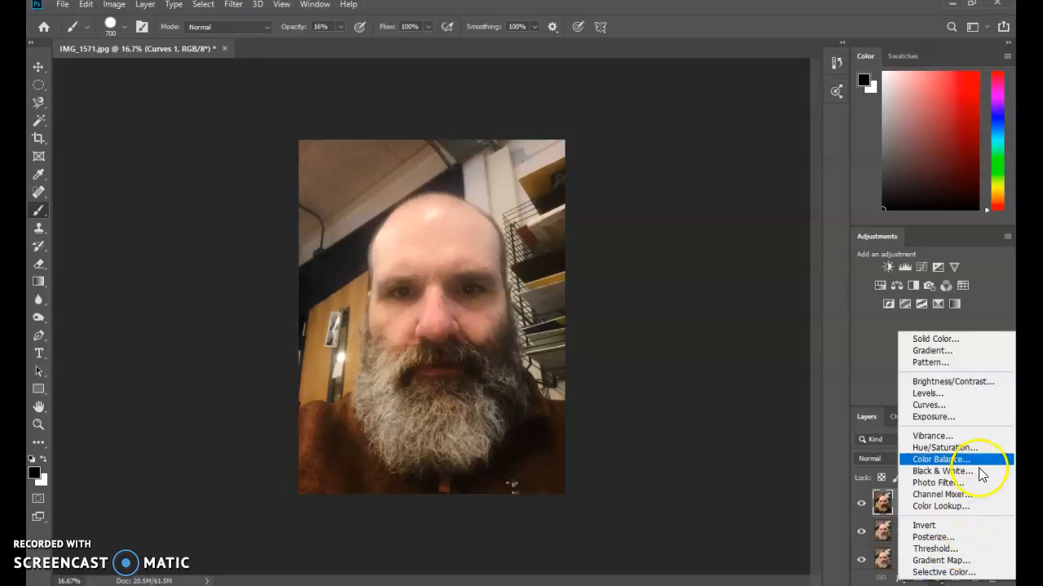
pyautogui.click(945, 448)
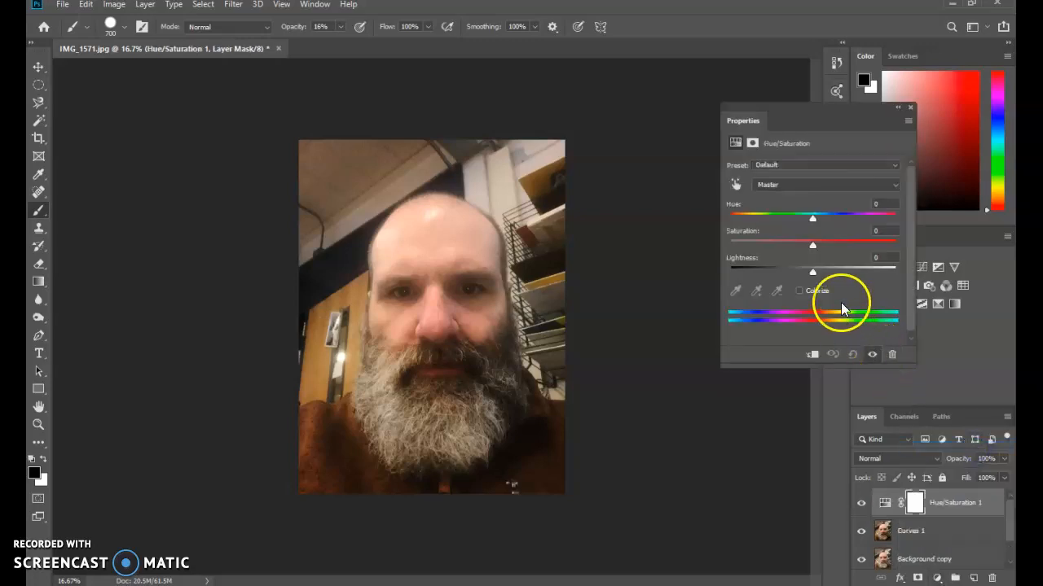
pyautogui.moveTo(813, 251); pyautogui.dragTo(826, 248)
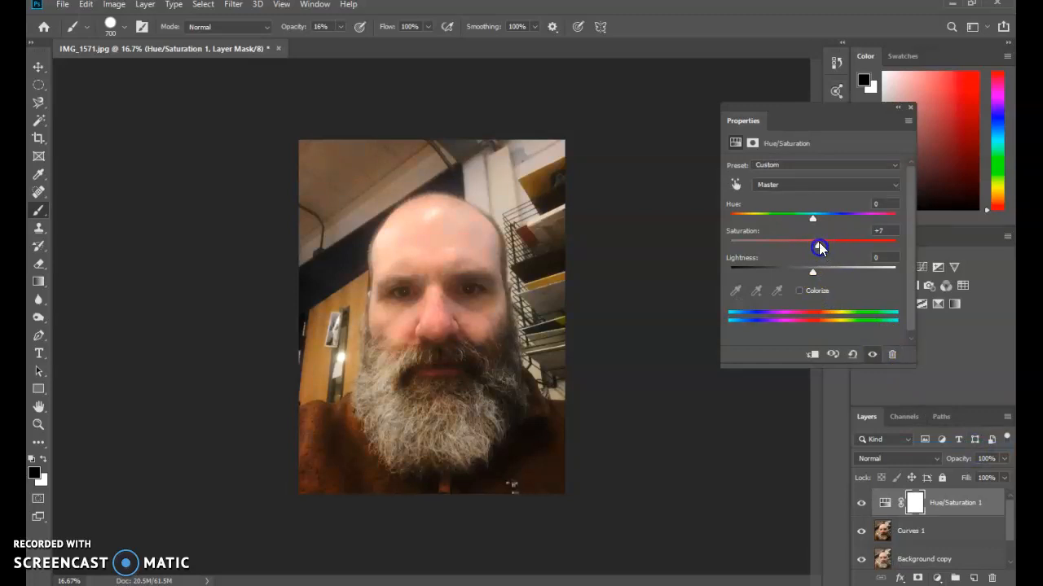
pyautogui.moveTo(813, 220)
pyautogui.mouseDown()
pyautogui.moveTo(828, 221)
pyautogui.moveTo(803, 226)
pyautogui.moveTo(824, 234)
pyautogui.mouseUp()
pyautogui.moveTo(811, 272)
pyautogui.mouseDown()
pyautogui.moveTo(830, 272)
pyautogui.moveTo(816, 261)
pyautogui.mouseUp()
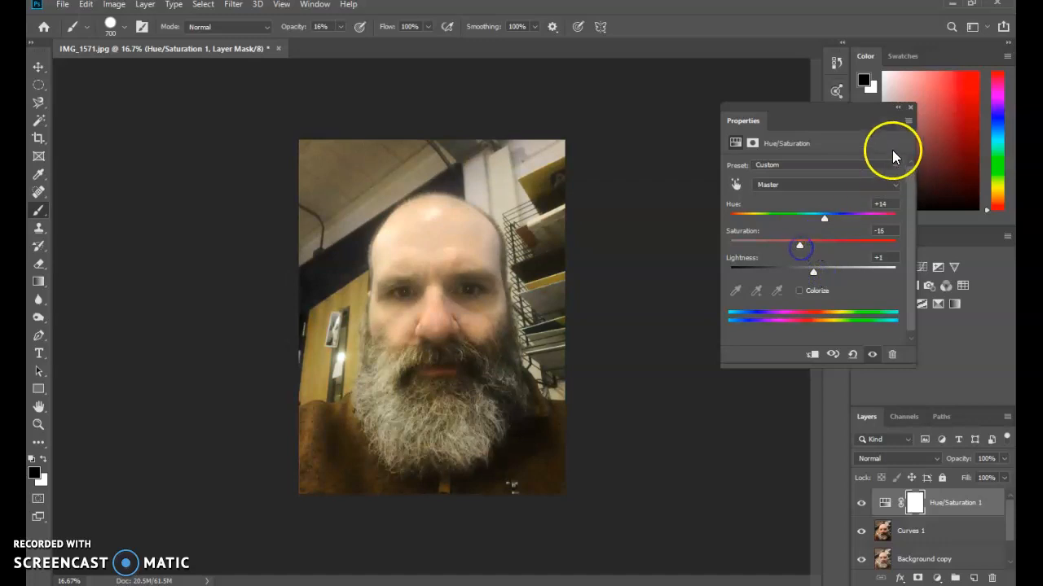
pyautogui.click(910, 107)
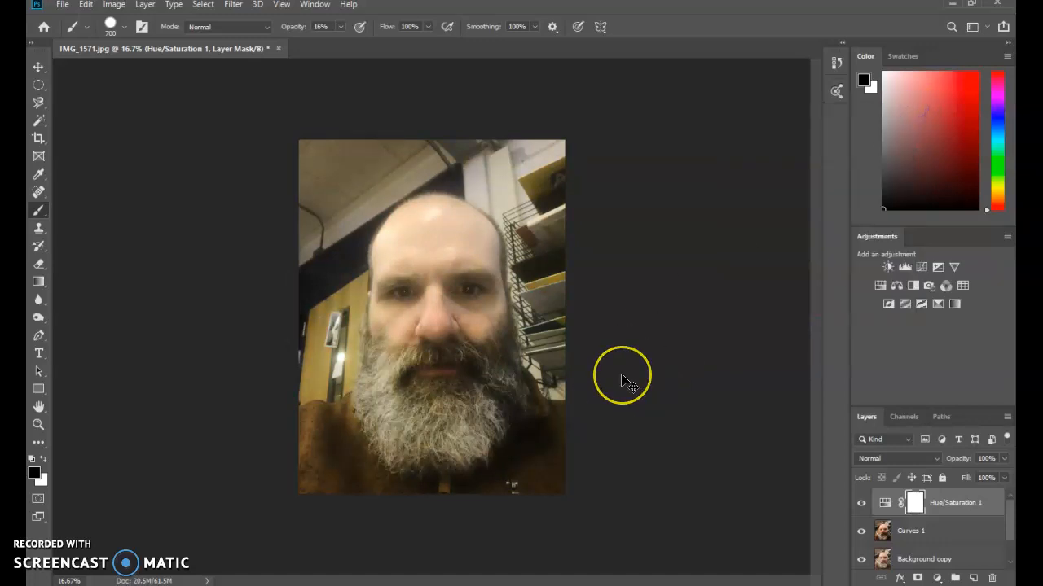
pyautogui.click(668, 418)
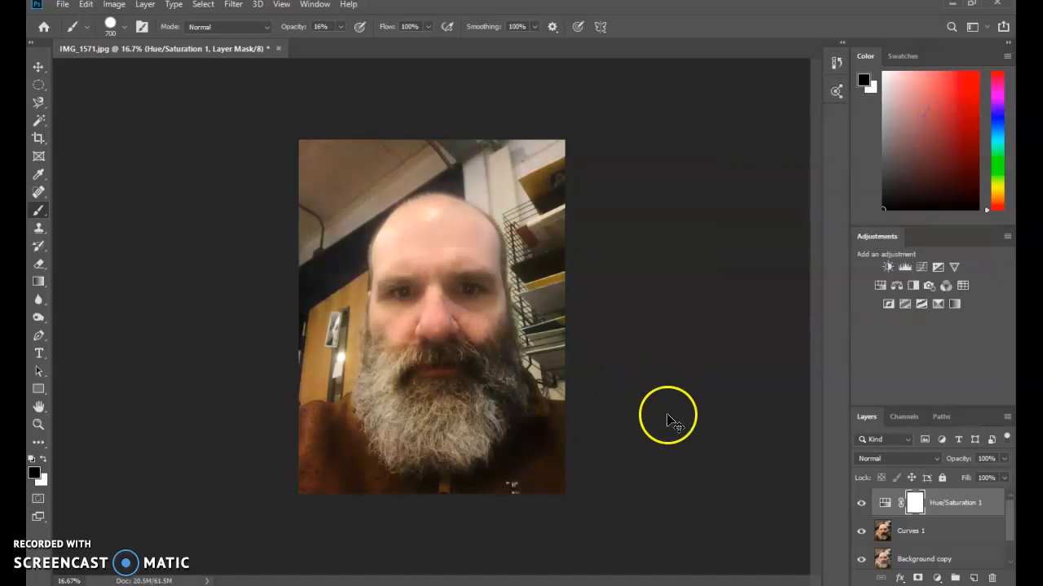
pyautogui.press('Delete')
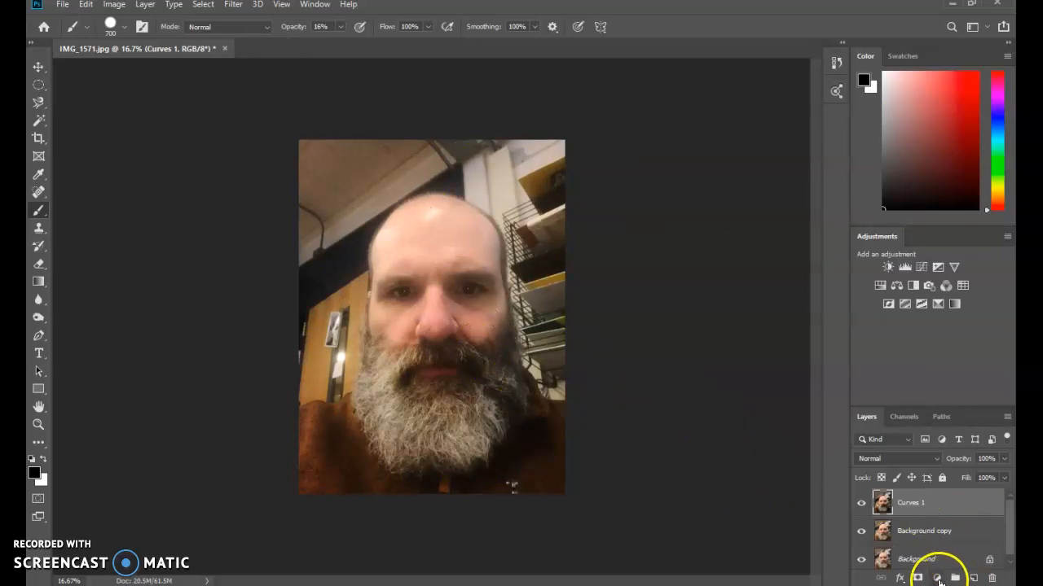
# Step: Add an Exposure adjustment layer with exposure +0.06, offset -0.0208 and gamma correction 0.98
pyautogui.click(937, 578)
pyautogui.click(963, 417)
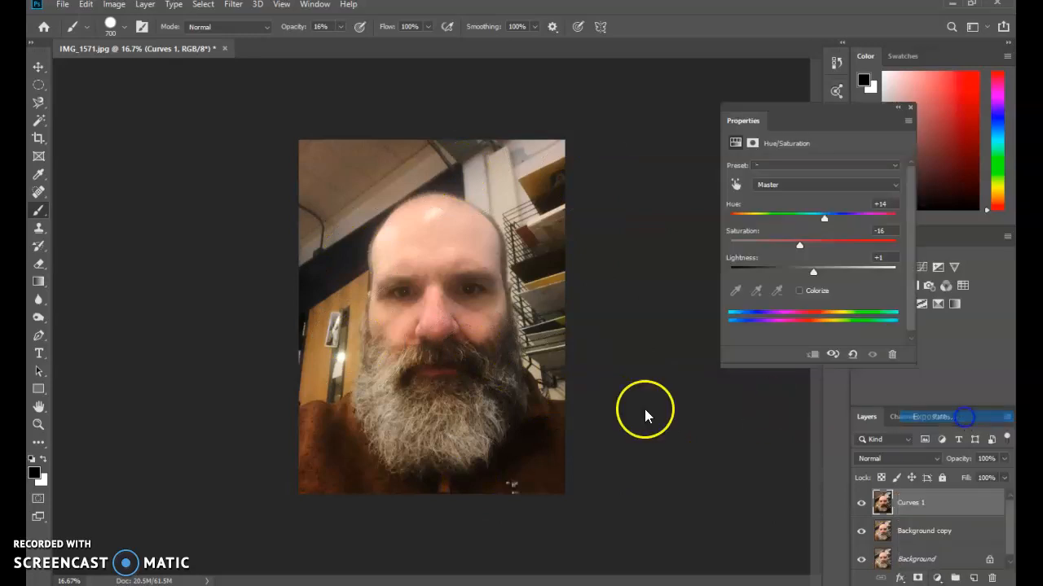
pyautogui.moveTo(812, 200); pyautogui.dragTo(816, 261)
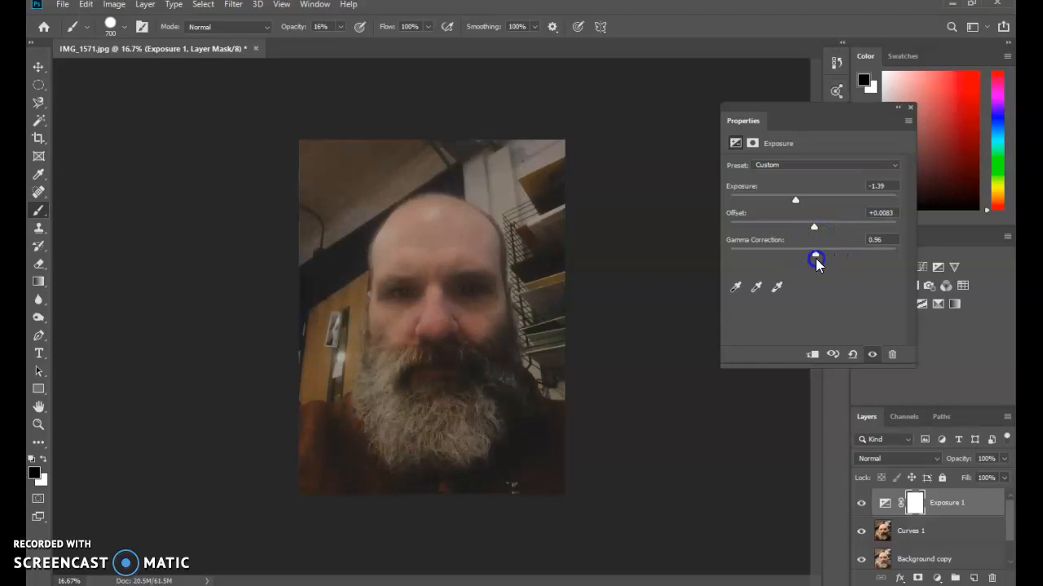
pyautogui.moveTo(799, 203); pyautogui.dragTo(811, 230)
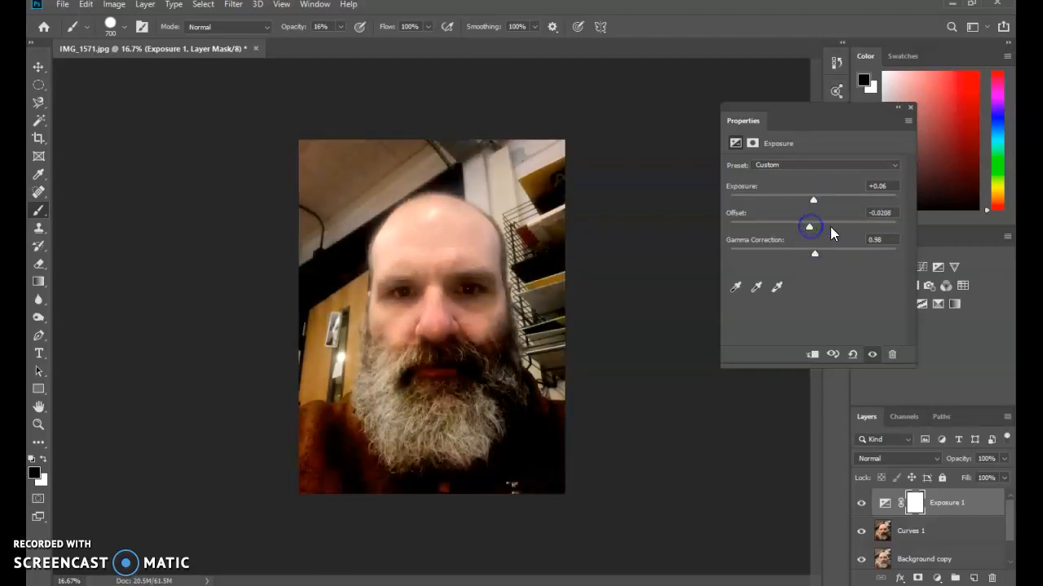
pyautogui.click(909, 107)
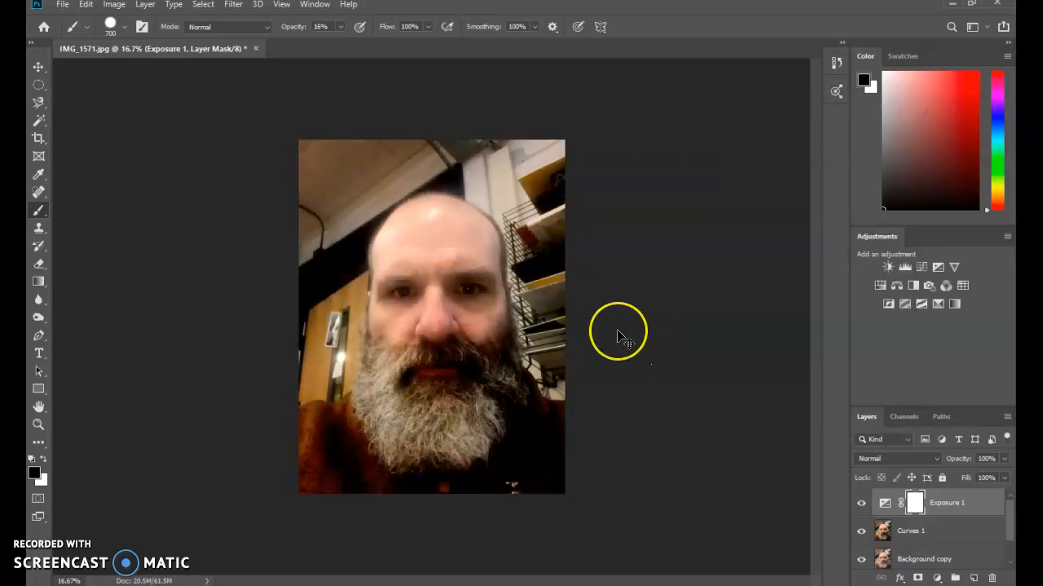
# Step: Undo the Exposure 1 adjustment layer
pyautogui.hotkey('ctrl', 'z')
pyautogui.hotkey('ctrl', 'z')
pyautogui.hotkey('ctrl', 'z')
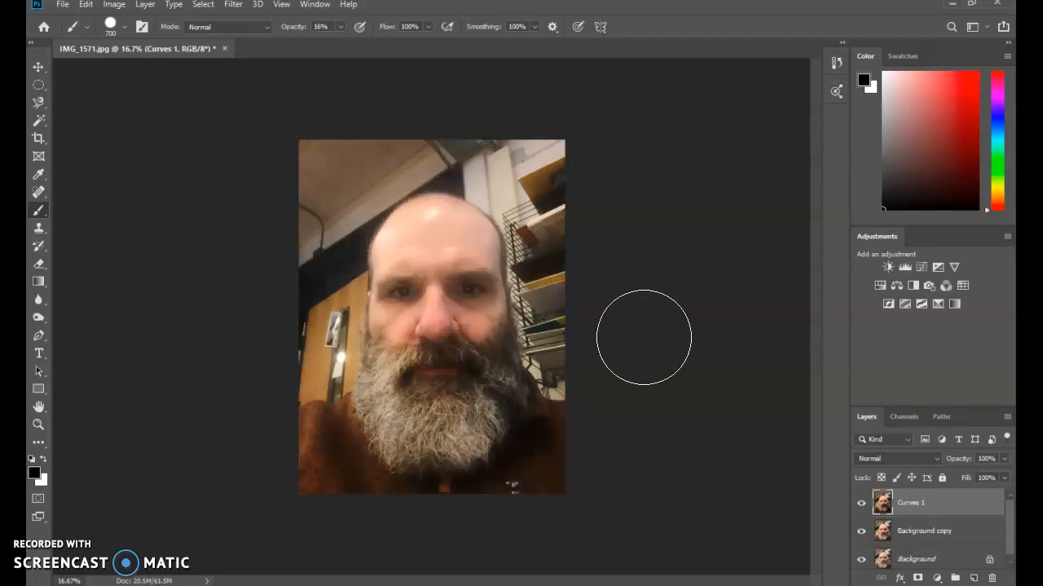
# Step: Add a Levels adjustment layer above Curves 1 with the output white level at 216 and darkened midtones
pyautogui.click(937, 579)
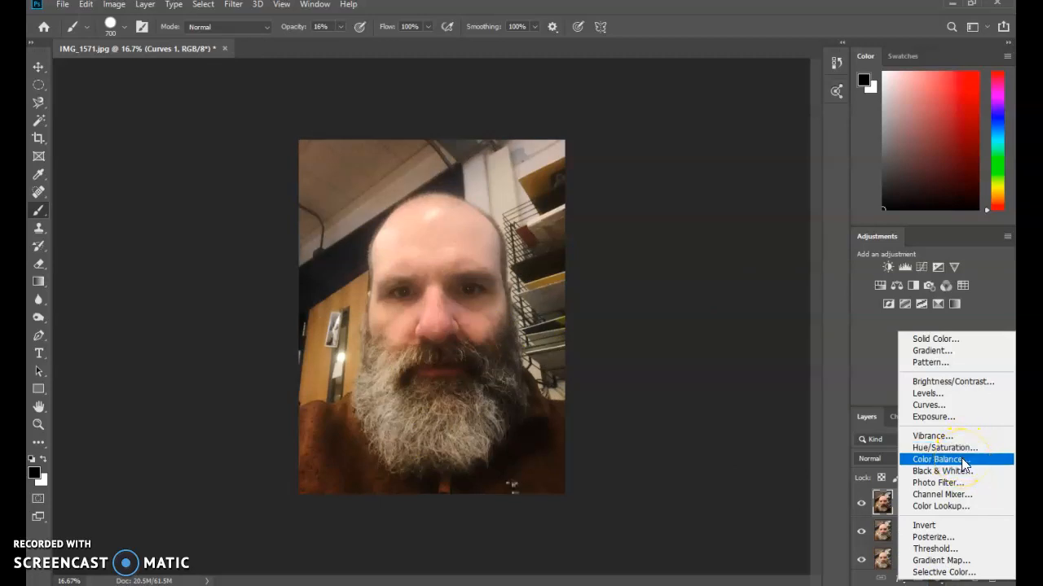
pyautogui.click(950, 392)
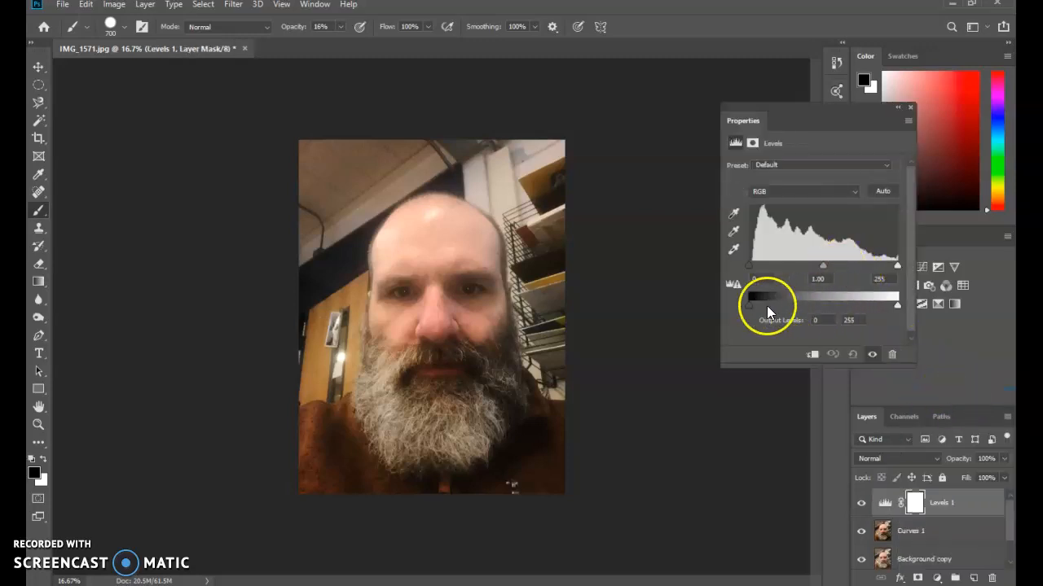
pyautogui.moveTo(894, 308); pyautogui.dragTo(849, 311)
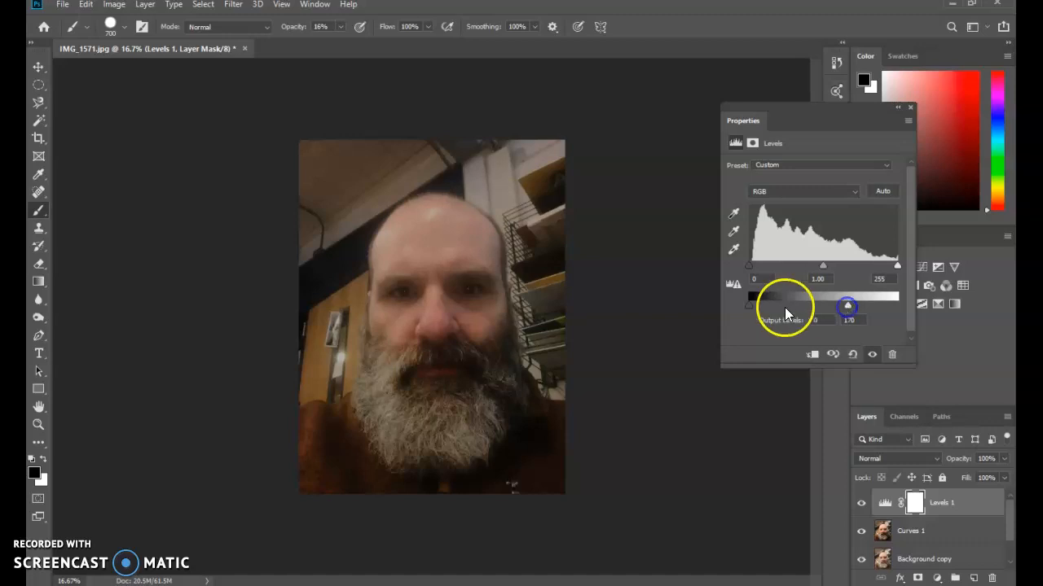
pyautogui.moveTo(748, 306); pyautogui.dragTo(745, 305)
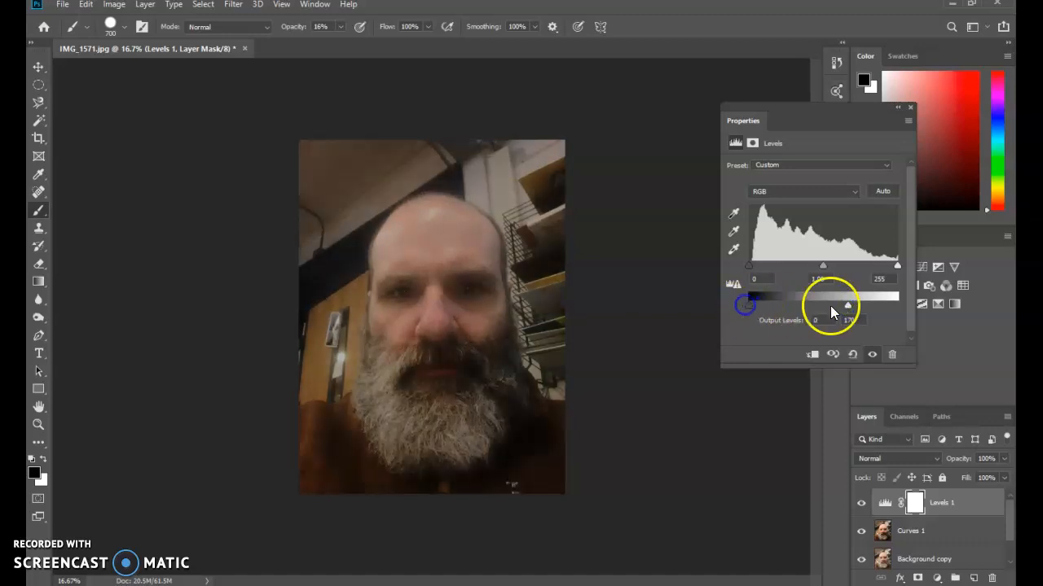
pyautogui.moveTo(848, 309); pyautogui.dragTo(875, 304)
pyautogui.click(853, 193)
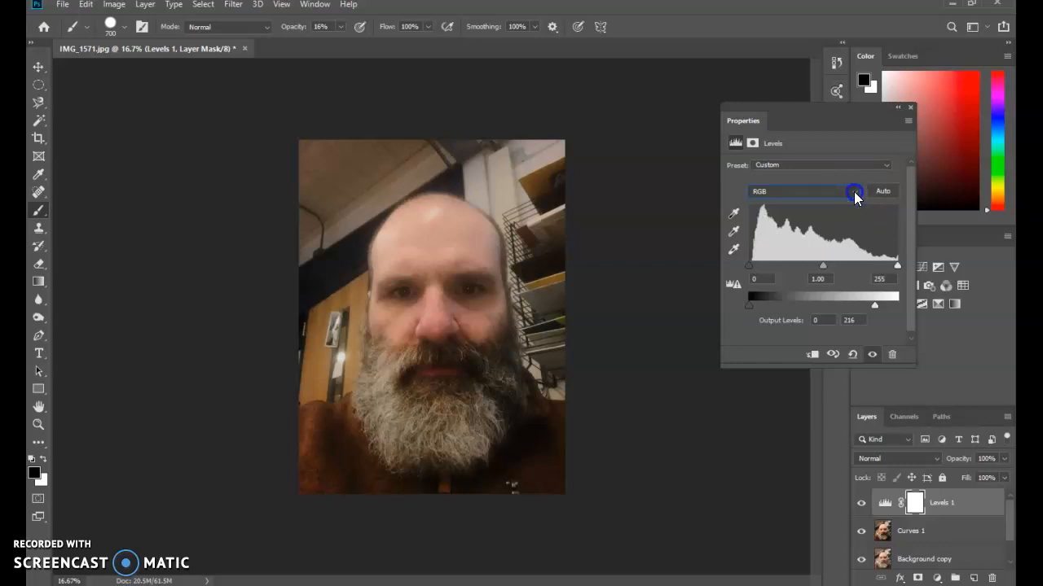
pyautogui.moveTo(822, 269); pyautogui.dragTo(829, 268)
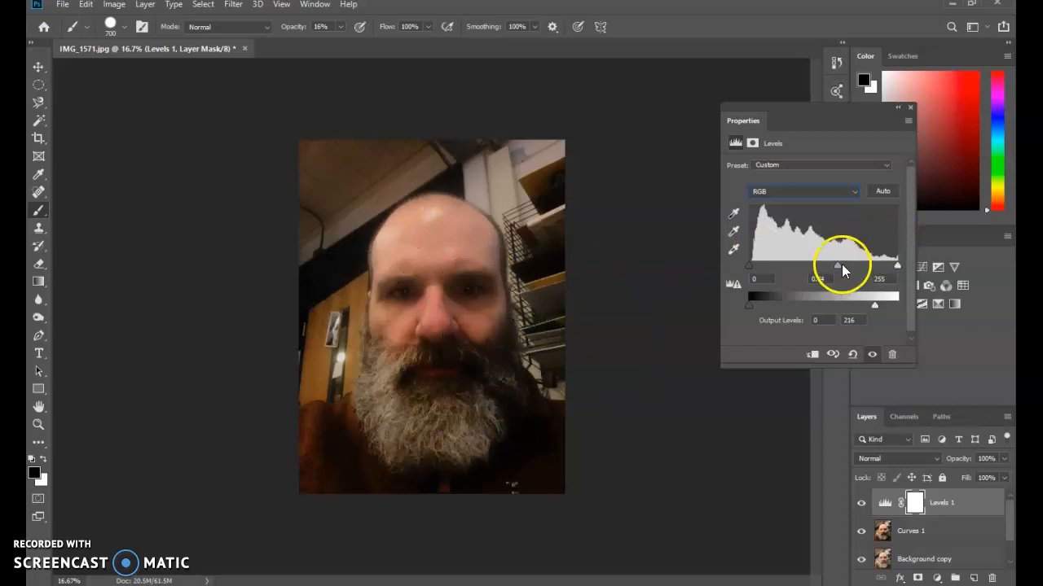
pyautogui.click(897, 109)
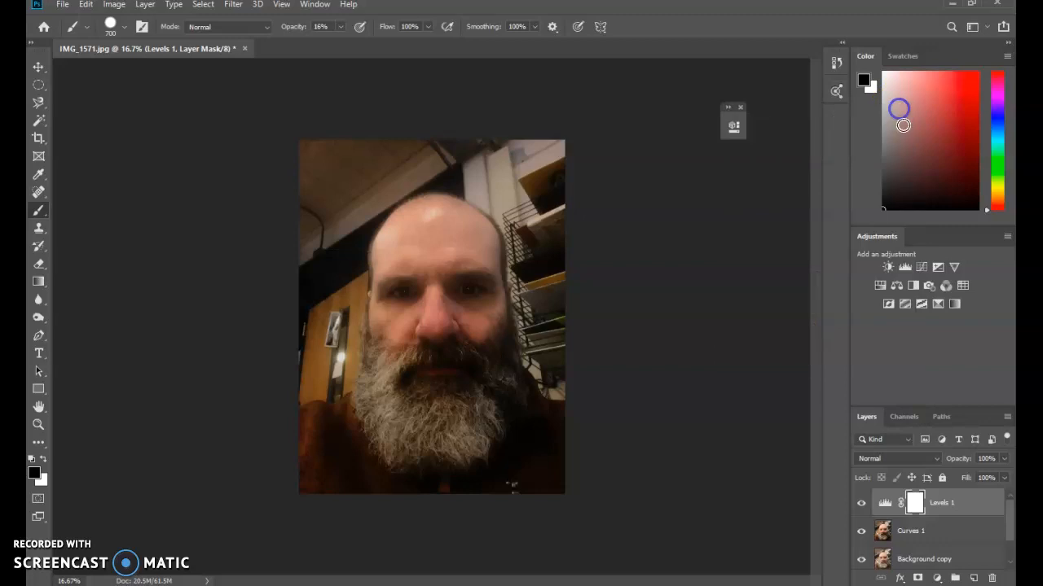
# Step: Compare the photo with and without the Levels 1 adjustment by toggling the layer's visibility
pyautogui.click(862, 504)
pyautogui.click(861, 504)
pyautogui.click(862, 505)
pyautogui.click(862, 504)
pyautogui.click(862, 504)
pyautogui.click(862, 505)
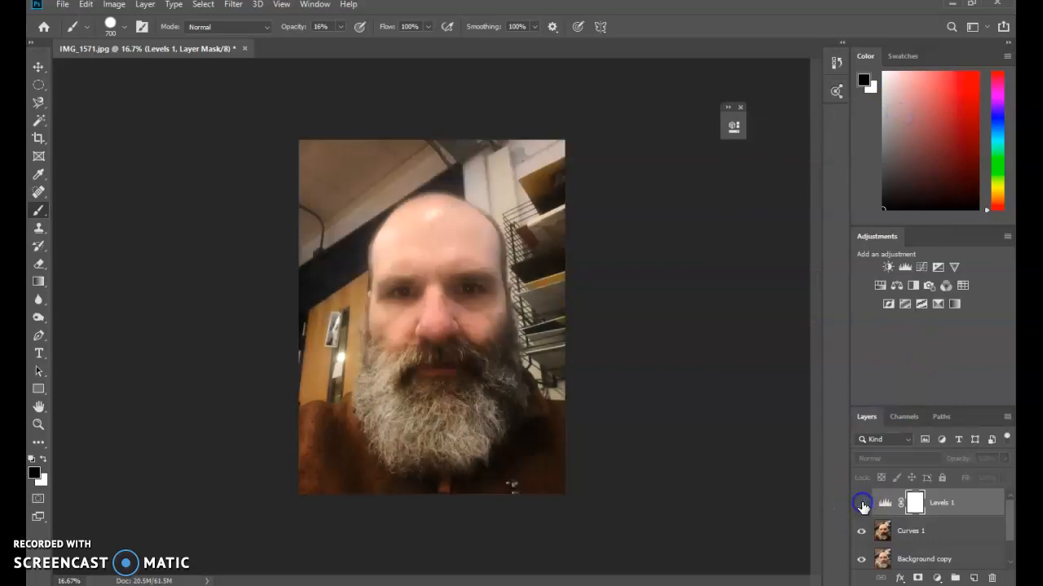
pyautogui.click(862, 504)
pyautogui.click(862, 505)
pyautogui.click(862, 504)
pyautogui.click(862, 505)
pyautogui.click(862, 504)
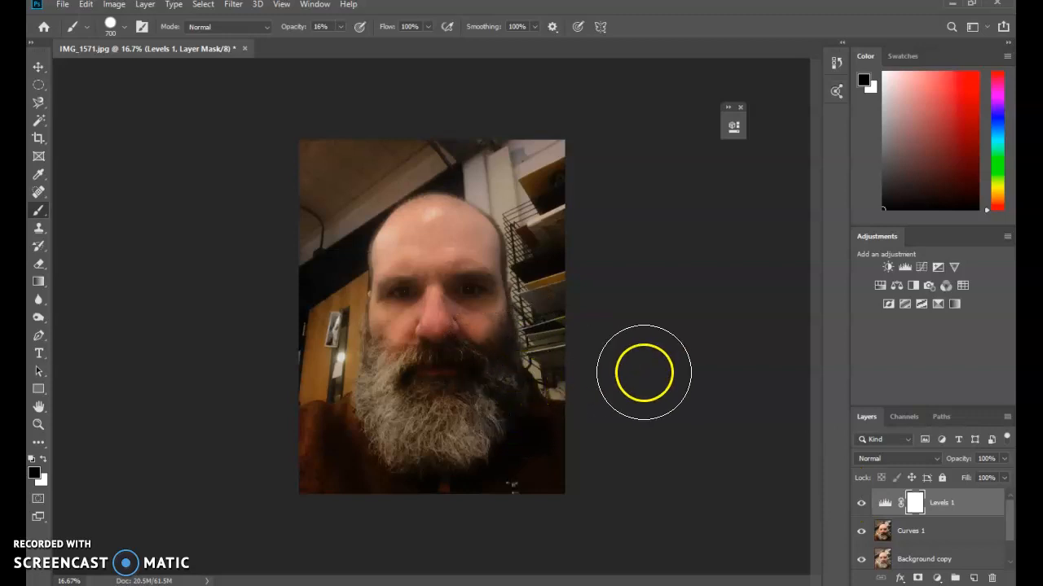
# Step: Paint black on the Levels 1 mask over the face, beard and nearby background, lowering the 700-pixel brush's opacity to 11%
pyautogui.moveTo(509, 372)
pyautogui.mouseDown()
pyautogui.moveTo(456, 448)
pyautogui.moveTo(504, 376)
pyautogui.mouseUp()
pyautogui.moveTo(522, 317)
pyautogui.mouseDown()
pyautogui.moveTo(537, 333)
pyautogui.moveTo(488, 221)
pyautogui.moveTo(477, 445)
pyautogui.moveTo(533, 236)
pyautogui.moveTo(453, 167)
pyautogui.mouseUp()
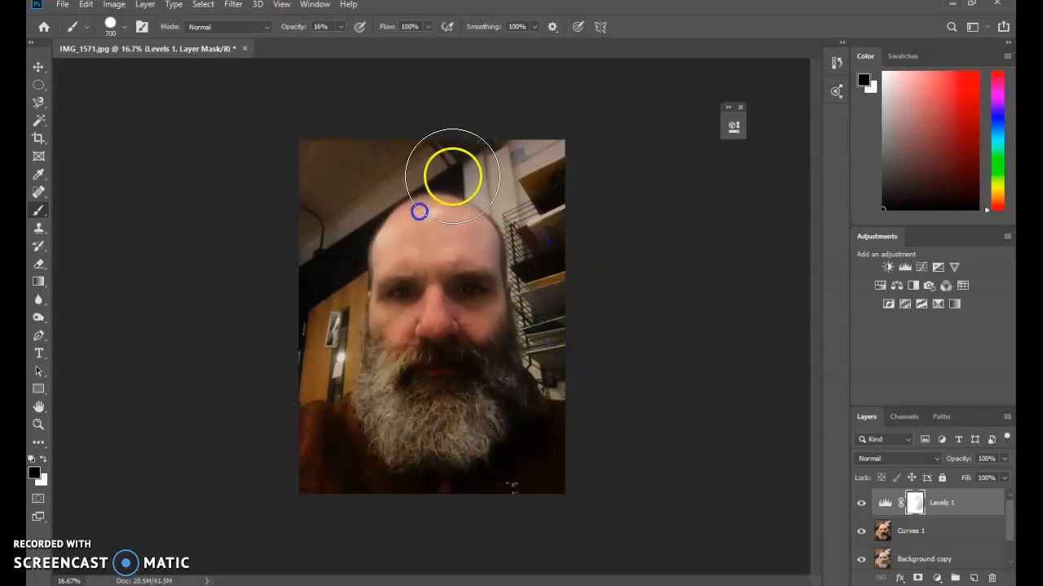
pyautogui.click(339, 26)
pyautogui.moveTo(336, 42); pyautogui.dragTo(331, 42)
pyautogui.moveTo(468, 231)
pyautogui.mouseDown()
pyautogui.moveTo(467, 344)
pyautogui.moveTo(482, 342)
pyautogui.moveTo(485, 260)
pyautogui.moveTo(500, 361)
pyautogui.moveTo(498, 284)
pyautogui.moveTo(465, 260)
pyautogui.moveTo(508, 349)
pyautogui.moveTo(510, 323)
pyautogui.moveTo(416, 184)
pyautogui.moveTo(439, 246)
pyautogui.mouseUp()
pyautogui.click(341, 26)
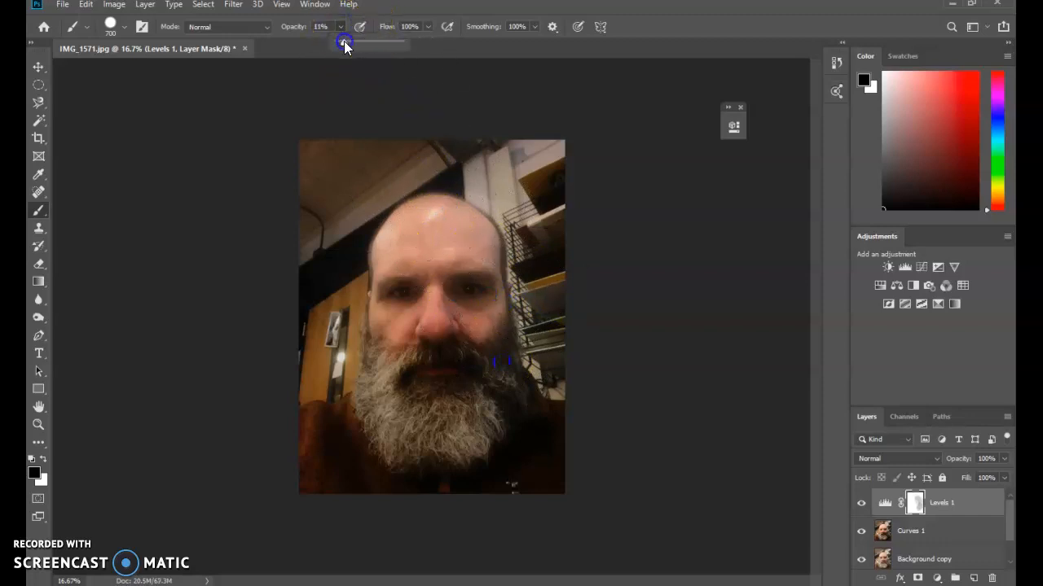
pyautogui.moveTo(460, 244)
pyautogui.mouseDown()
pyautogui.moveTo(503, 319)
pyautogui.moveTo(515, 383)
pyautogui.moveTo(540, 361)
pyautogui.moveTo(508, 496)
pyautogui.moveTo(517, 353)
pyautogui.moveTo(537, 376)
pyautogui.moveTo(500, 172)
pyautogui.moveTo(554, 396)
pyautogui.moveTo(663, 511)
pyautogui.mouseUp()
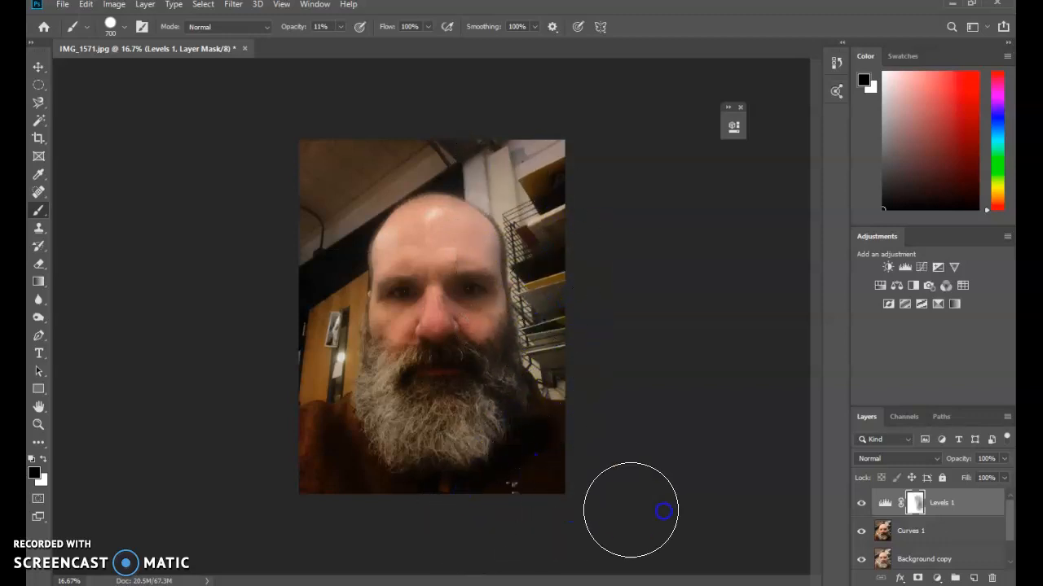
# Step: Compare the photo with and without Levels 1, and paint its mask over the lower edge of the jacket
pyautogui.click(862, 504)
pyautogui.click(862, 504)
pyautogui.click(862, 504)
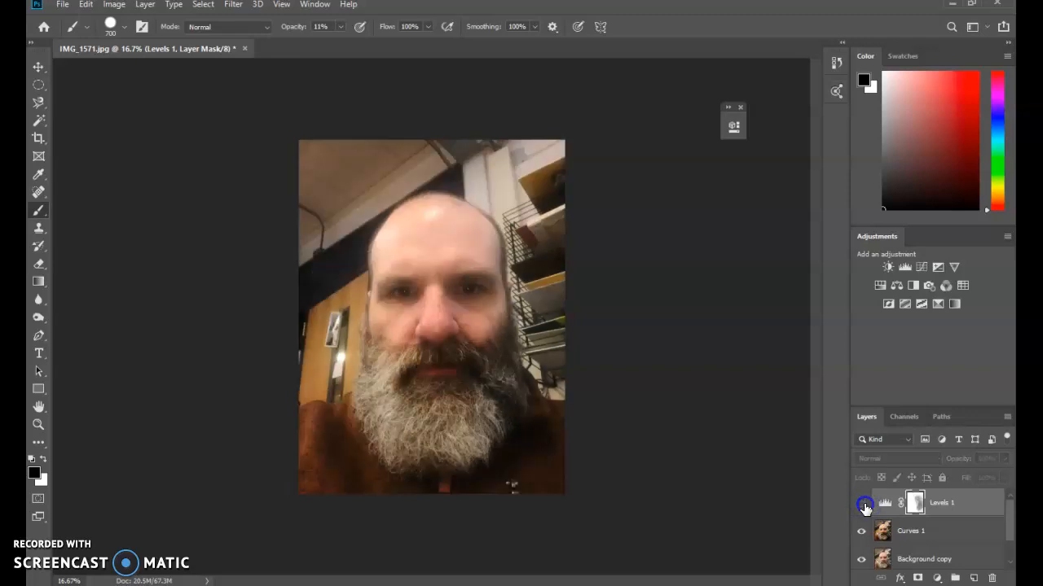
pyautogui.click(863, 505)
pyautogui.moveTo(513, 482)
pyautogui.mouseDown()
pyautogui.moveTo(557, 387)
pyautogui.moveTo(503, 146)
pyautogui.moveTo(524, 192)
pyautogui.moveTo(543, 462)
pyautogui.moveTo(437, 488)
pyautogui.mouseUp()
# Step: Merge the Levels 1 adjustment layer with the Curves 1 layer
pyautogui.click(955, 506)
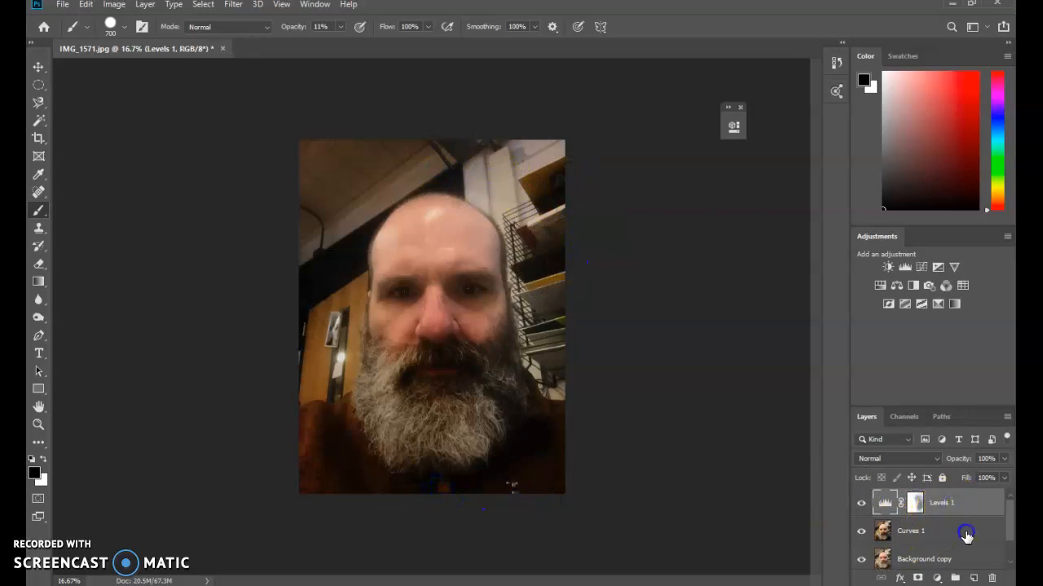
pyautogui.rightClick(965, 535)
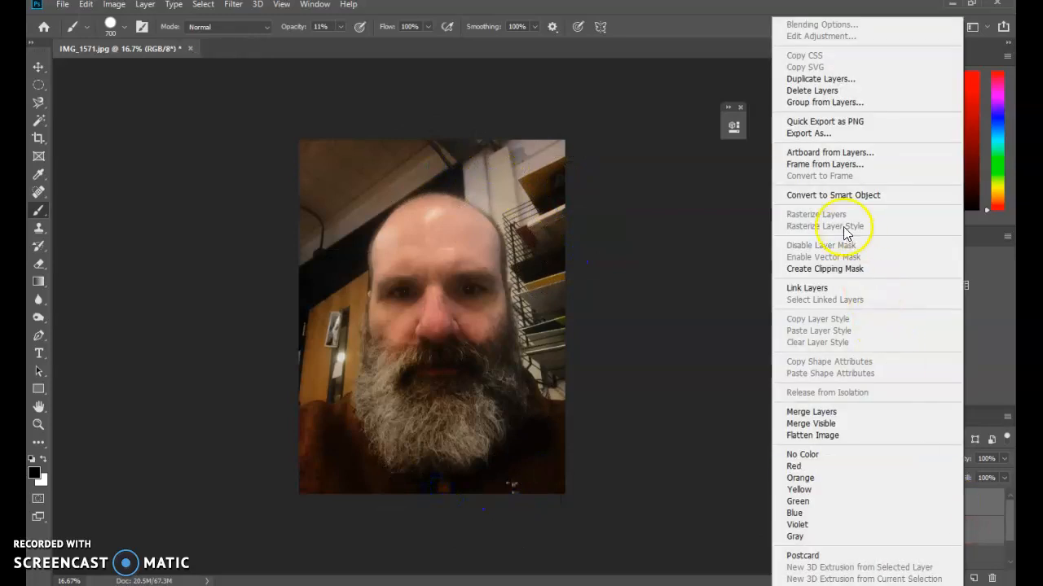
pyautogui.click(814, 412)
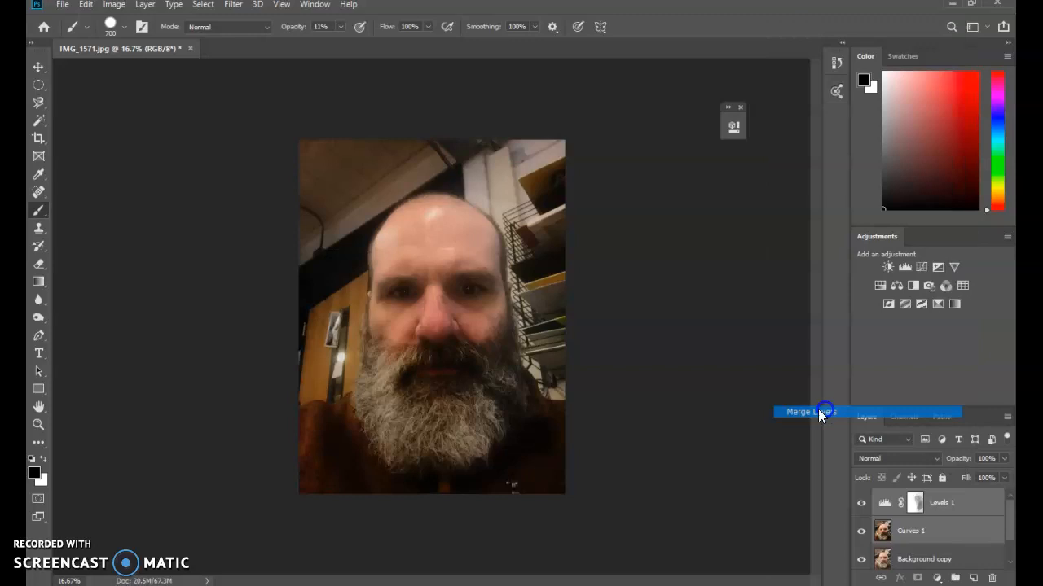
# Step: Hide the merged Levels 1 layer and open the Filter Gallery for the Background copy layer, with the preview at 12.5%
pyautogui.click(862, 507)
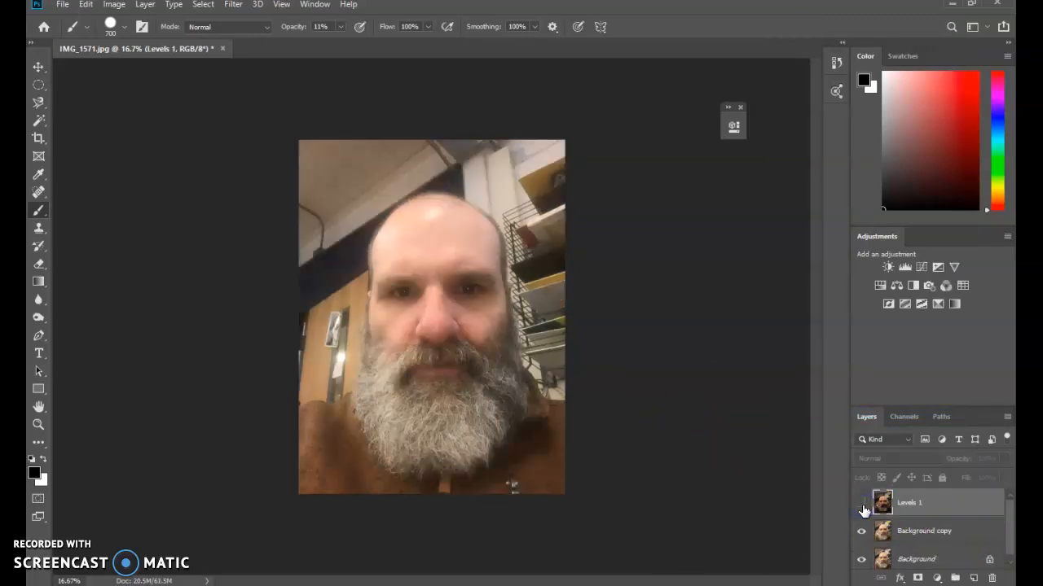
pyautogui.click(922, 533)
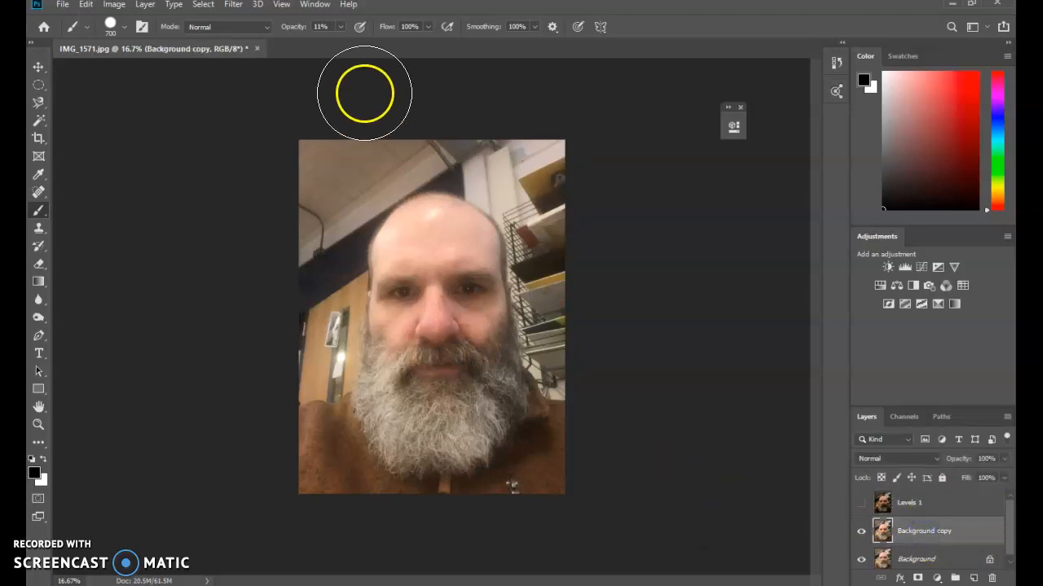
pyautogui.click(233, 7)
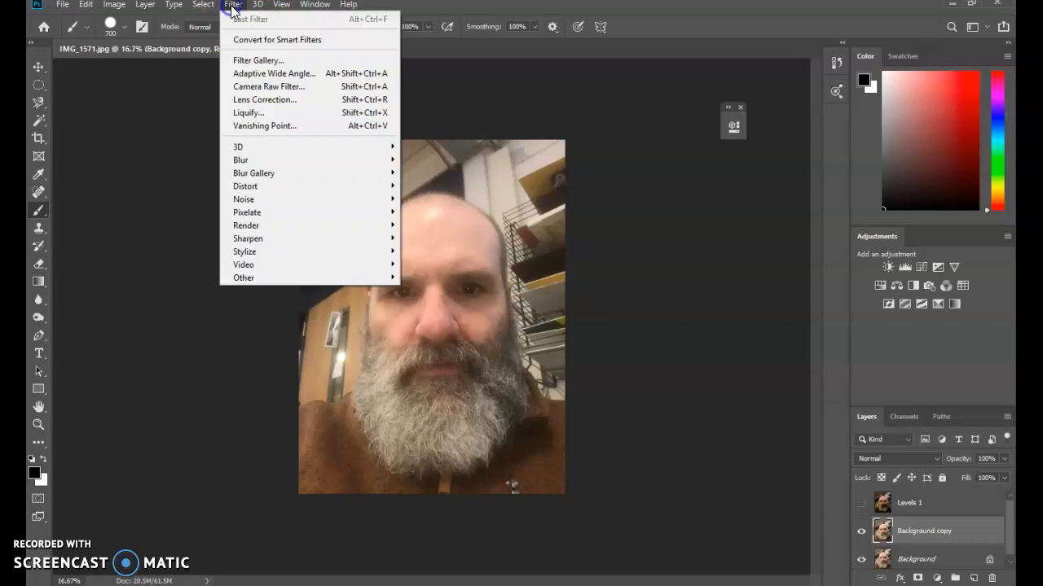
pyautogui.click(252, 60)
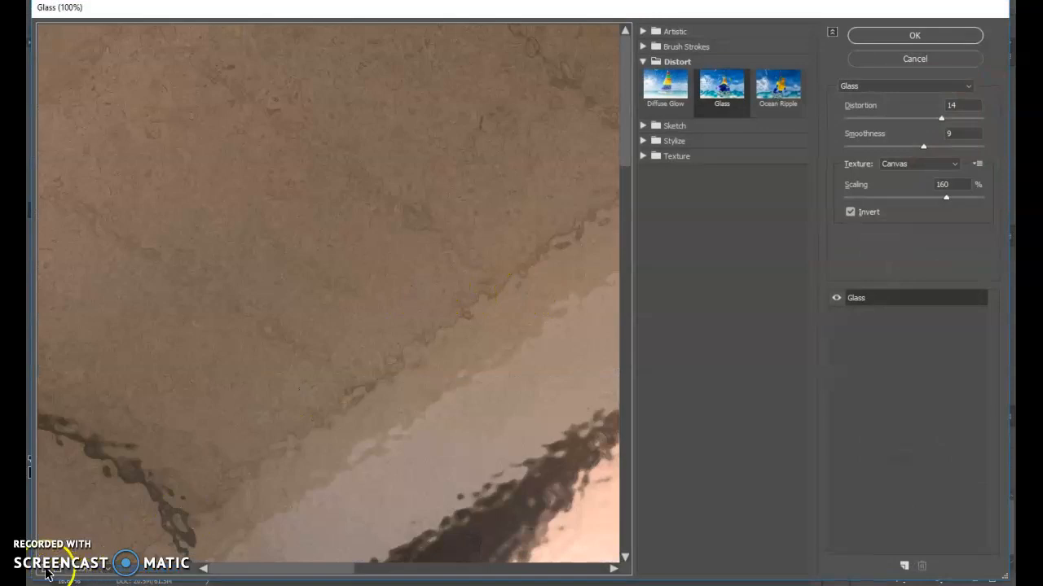
pyautogui.click(47, 573)
pyautogui.click(47, 573)
pyautogui.click(46, 573)
pyautogui.click(47, 572)
pyautogui.click(47, 573)
pyautogui.click(46, 572)
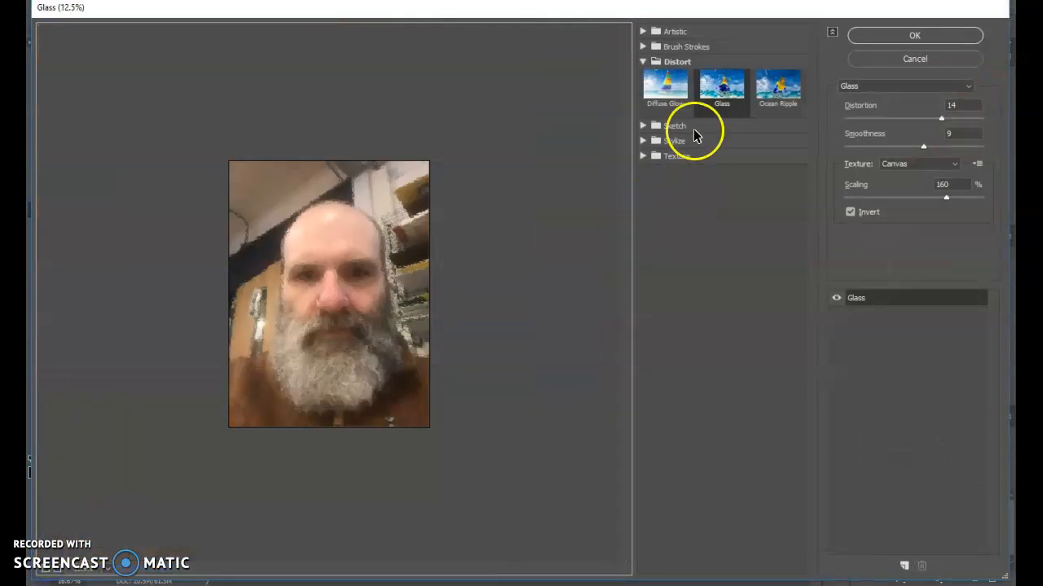
# Step: Try the Film Grain, Rough Pastels and Watercolor artistic filters and the Diffuse Glow distort filter on the portrait
pyautogui.click(641, 46)
pyautogui.click(642, 33)
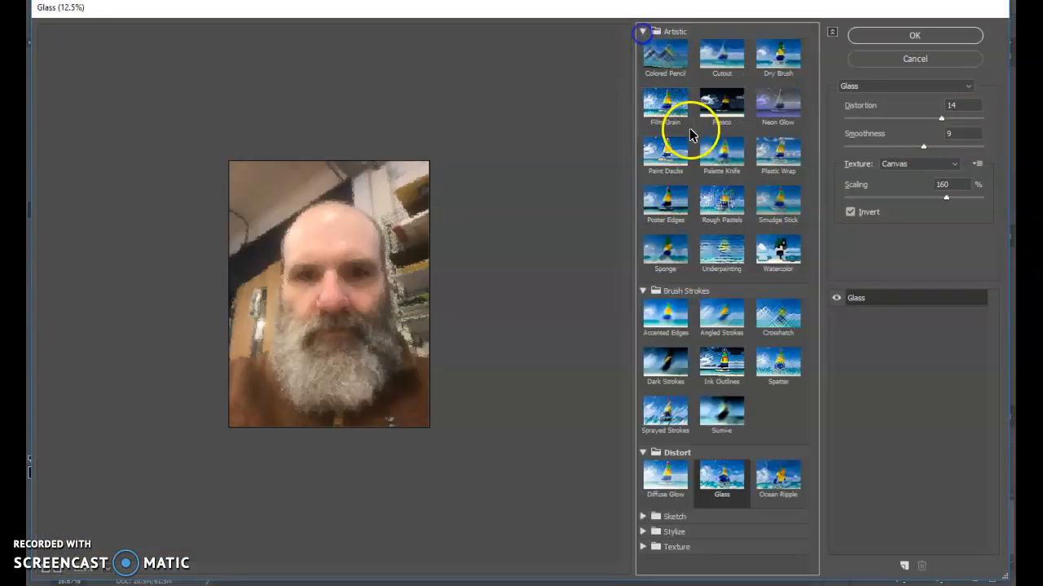
pyautogui.click(667, 124)
pyautogui.click(711, 195)
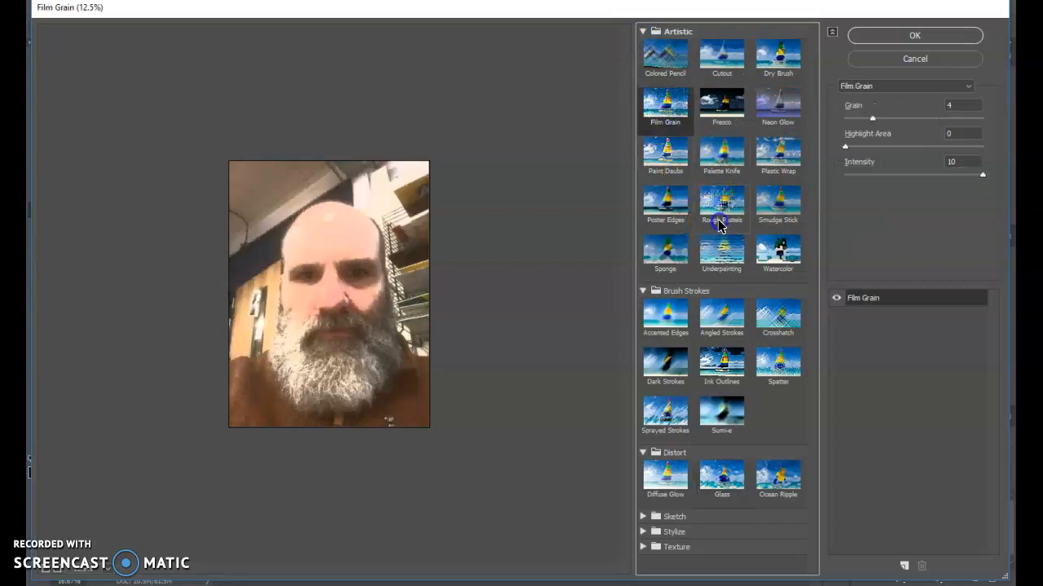
pyautogui.click(776, 259)
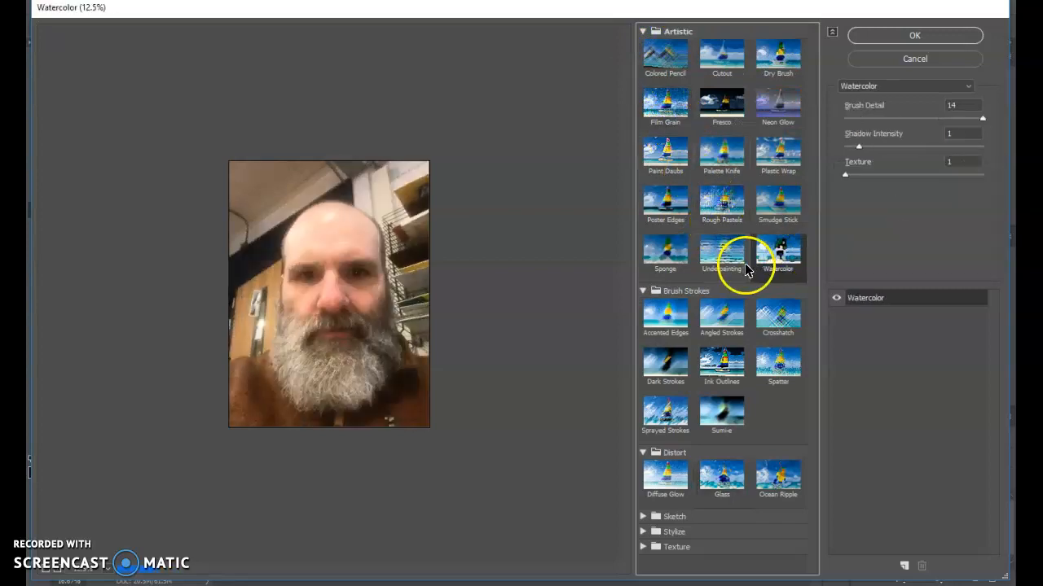
pyautogui.click(656, 496)
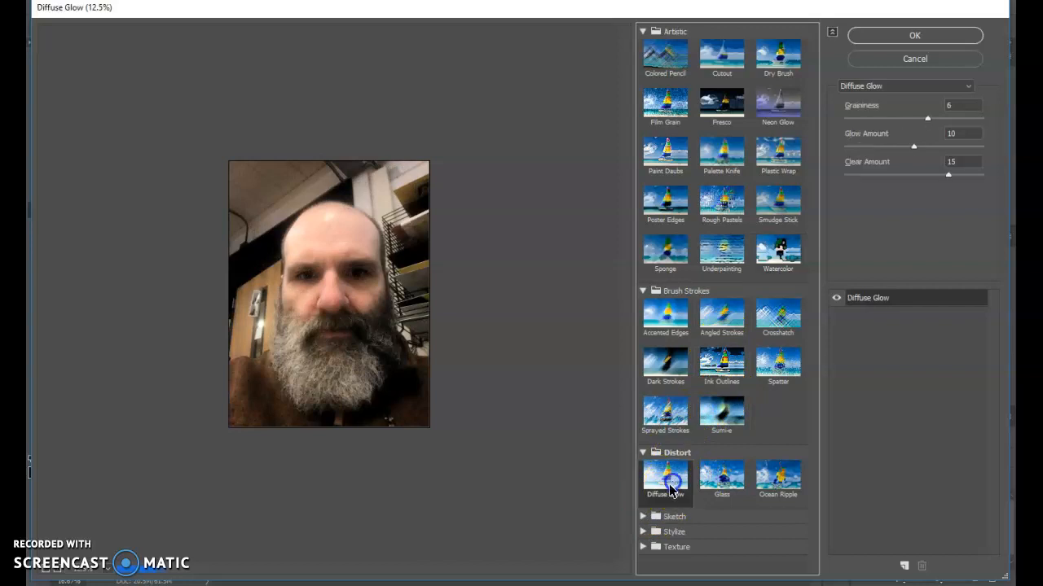
# Step: Try the Chalk & Charcoal, Charcoal and Graphic Pen sketch filters on the portrait
pyautogui.click(643, 517)
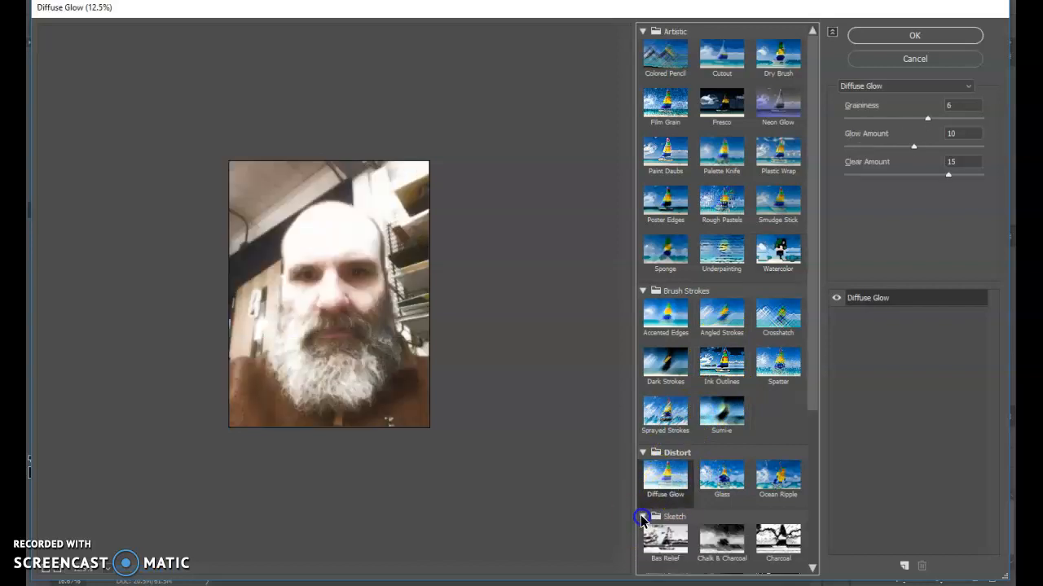
pyautogui.click(707, 544)
pyautogui.scroll(-1, 740, 531)
pyautogui.click(778, 475)
pyautogui.click(777, 520)
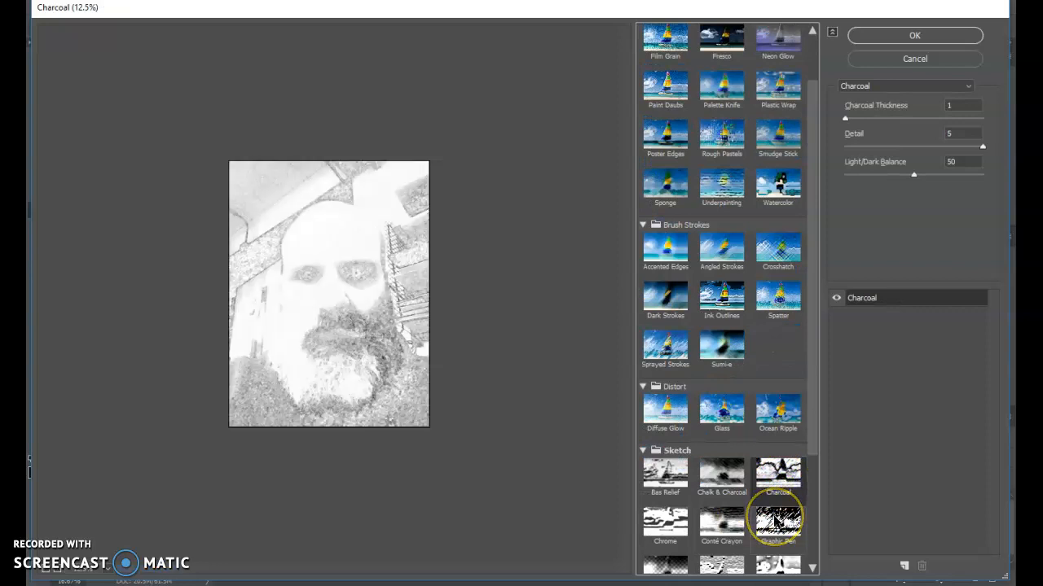
# Step: Try the Halftone Pattern sketch filter with size 4, contrast 6 and the Dot pattern type
pyautogui.scroll(-1, 776, 521)
pyautogui.click(727, 498)
pyautogui.click(670, 522)
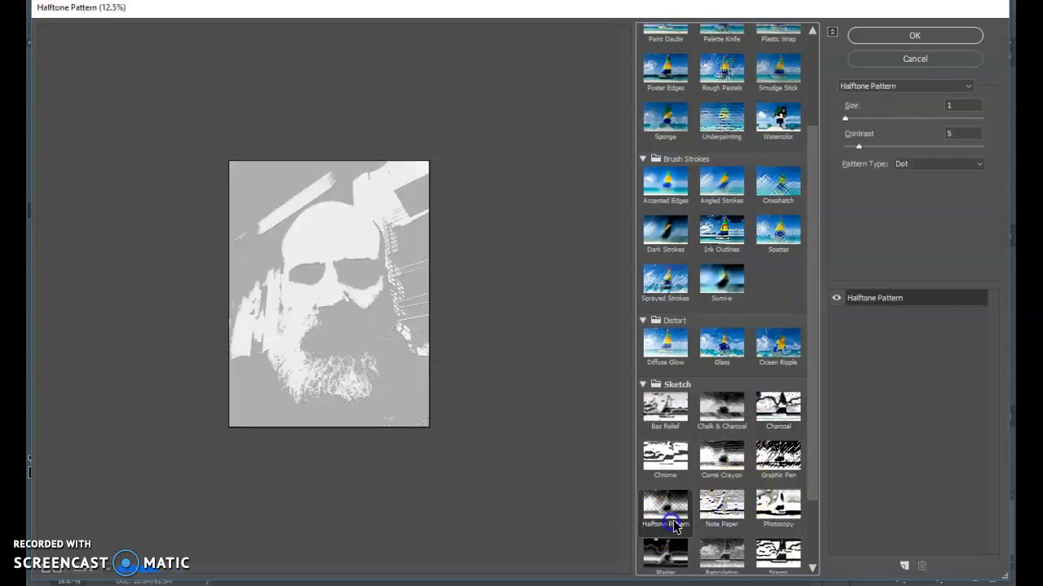
pyautogui.click(785, 553)
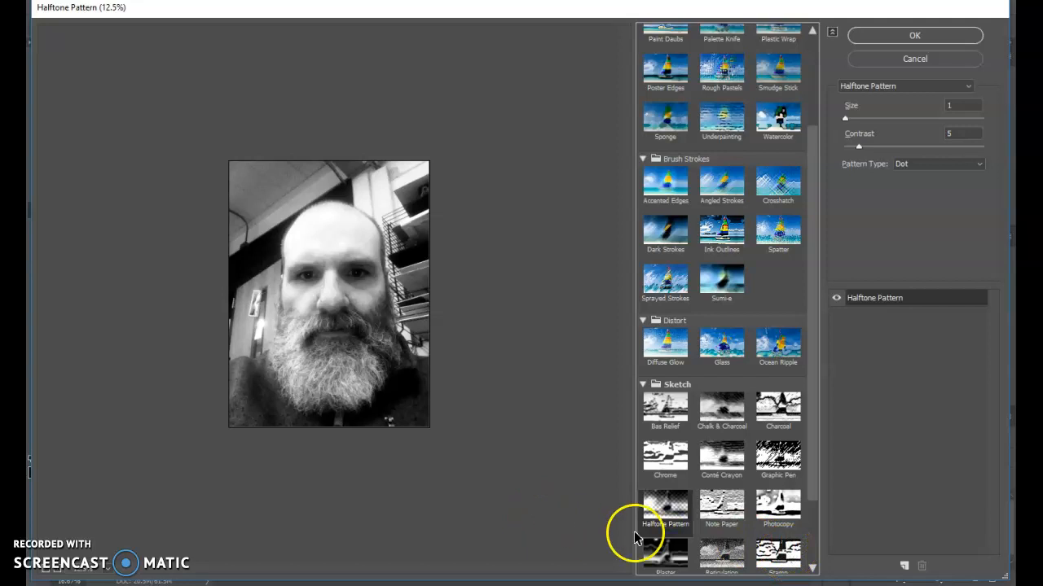
pyautogui.moveTo(857, 149)
pyautogui.mouseDown()
pyautogui.moveTo(886, 147)
pyautogui.moveTo(810, 157)
pyautogui.moveTo(861, 154)
pyautogui.mouseUp()
pyautogui.moveTo(846, 119); pyautogui.dragTo(881, 127)
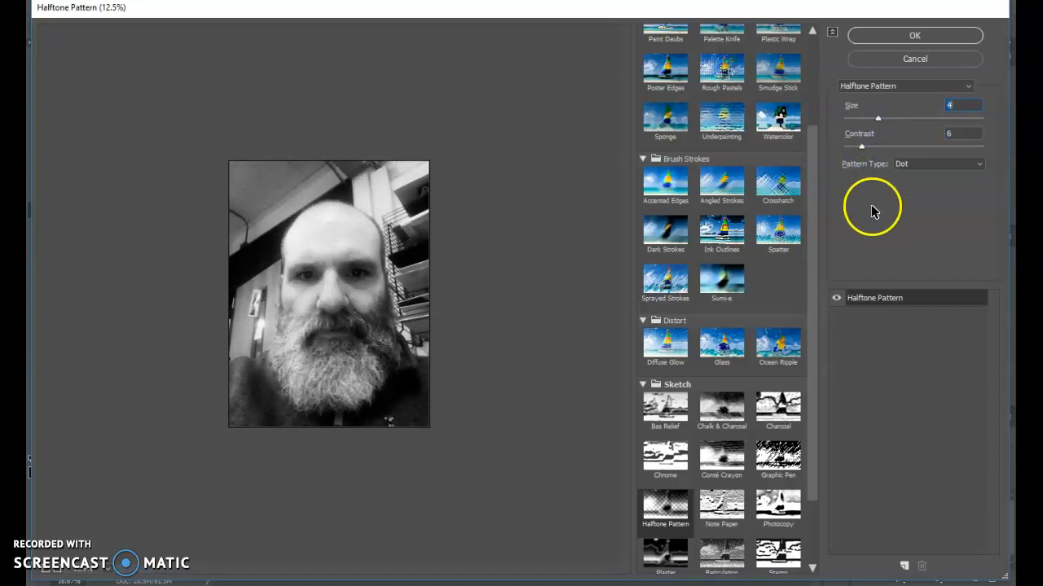
# Step: Try the Torn Edges and Water Paper sketch filters on the portrait
pyautogui.moveTo(813, 491); pyautogui.dragTo(805, 565)
pyautogui.click(673, 511)
pyautogui.click(715, 517)
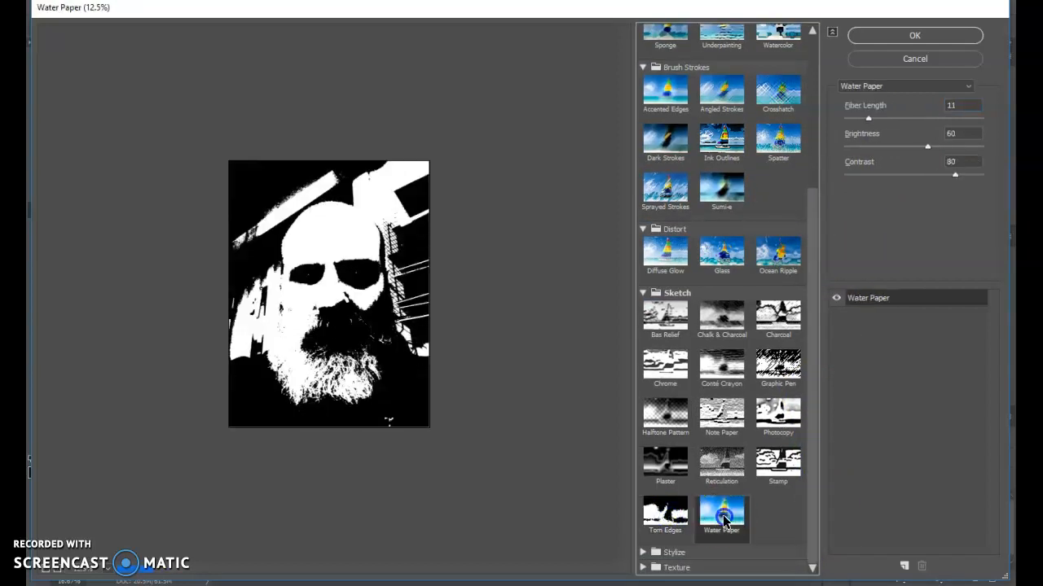
# Step: Apply the Glowing Edges stylize filter to the Background copy with edge width 12, edge brightness 15 and smoothness 14
pyautogui.click(643, 552)
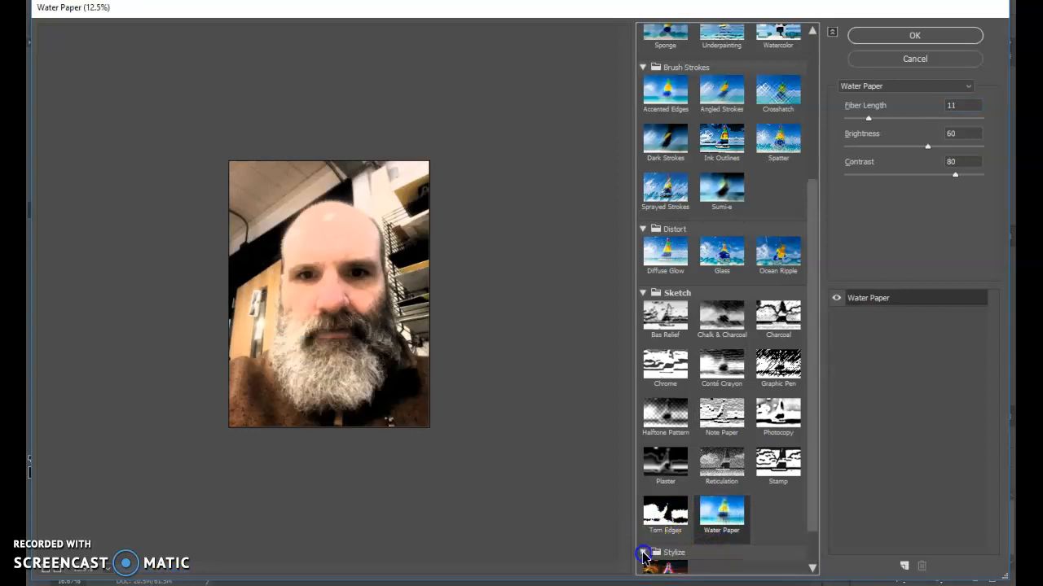
pyautogui.click(668, 523)
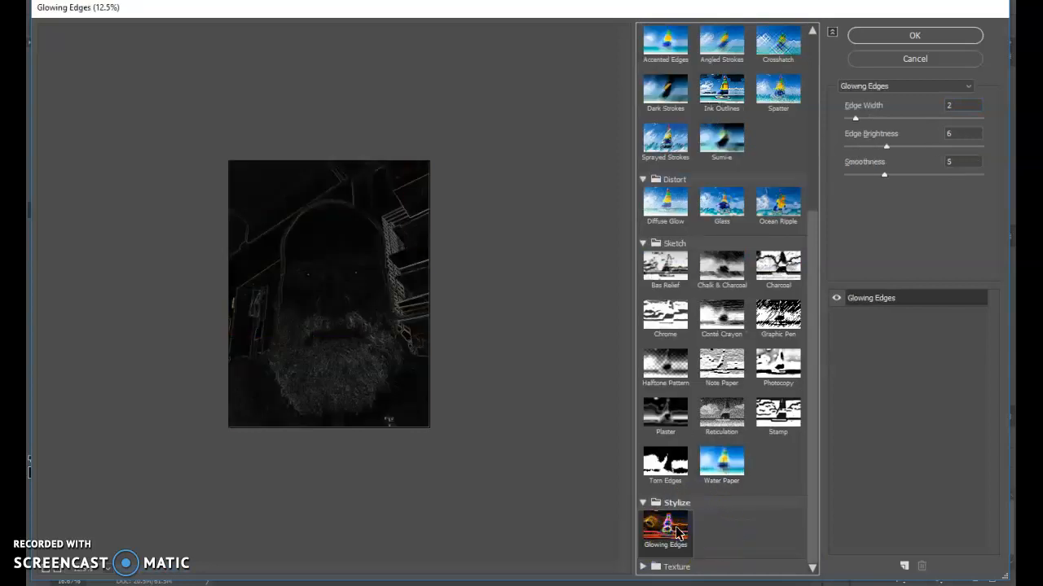
pyautogui.moveTo(856, 118); pyautogui.dragTo(924, 119)
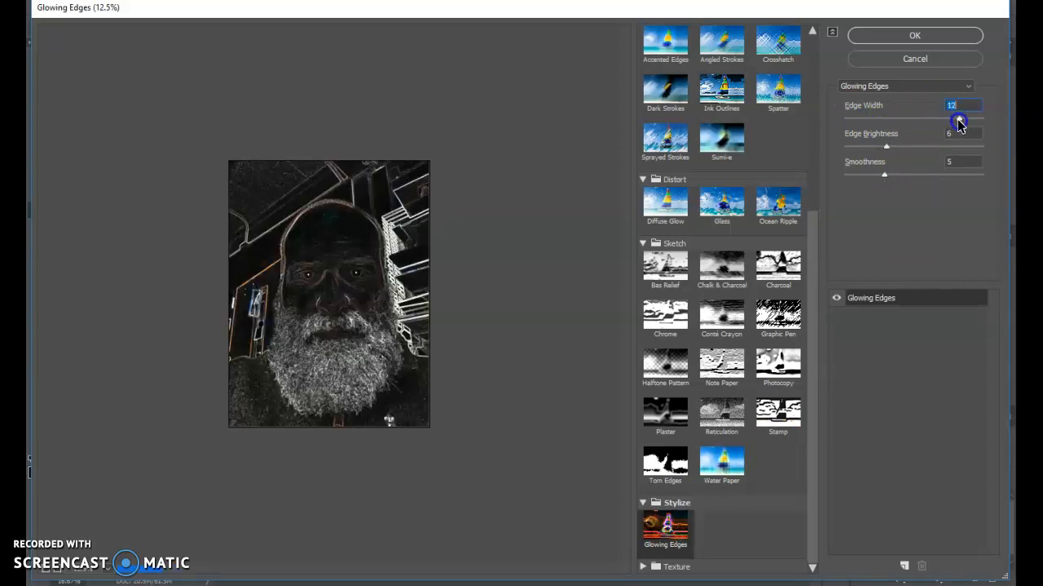
pyautogui.moveTo(959, 121); pyautogui.dragTo(959, 121)
pyautogui.moveTo(886, 146); pyautogui.dragTo(950, 147)
pyautogui.moveTo(887, 175); pyautogui.dragTo(972, 181)
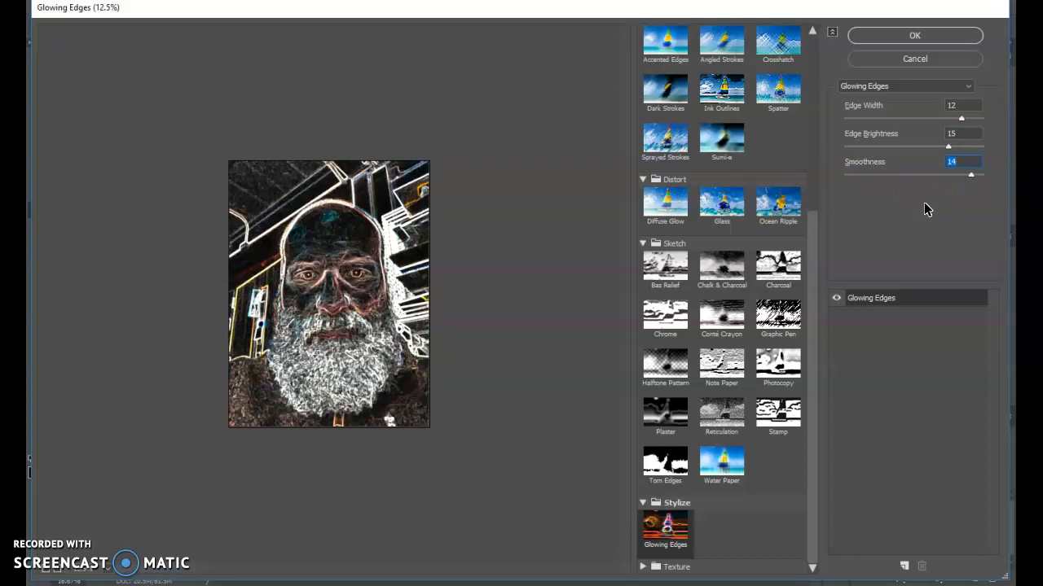
pyautogui.click(915, 35)
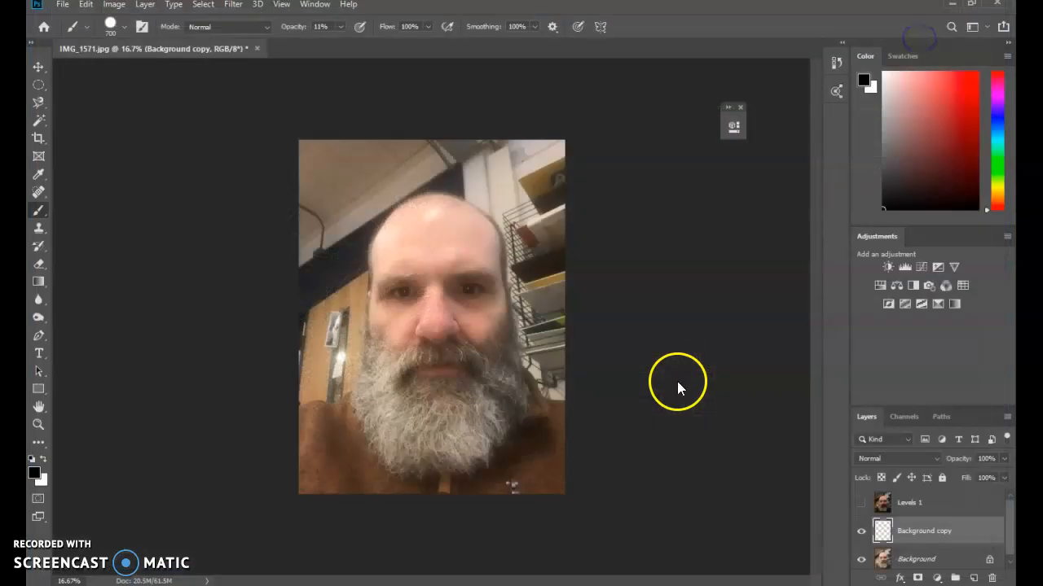
# Step: Make the Levels 1 layer visible and add a black layer mask that hides all of it
pyautogui.click(862, 508)
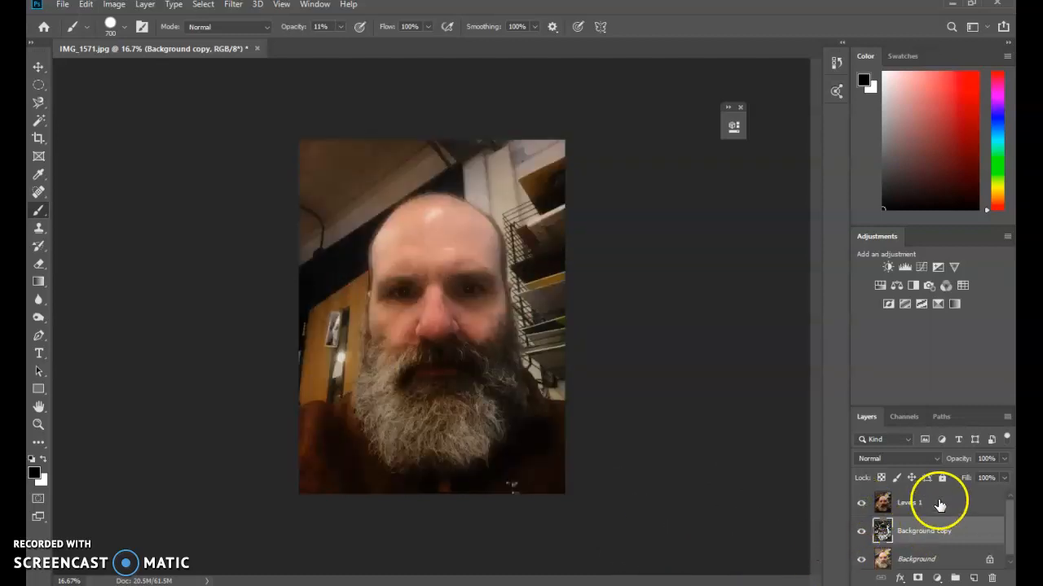
pyautogui.click(939, 504)
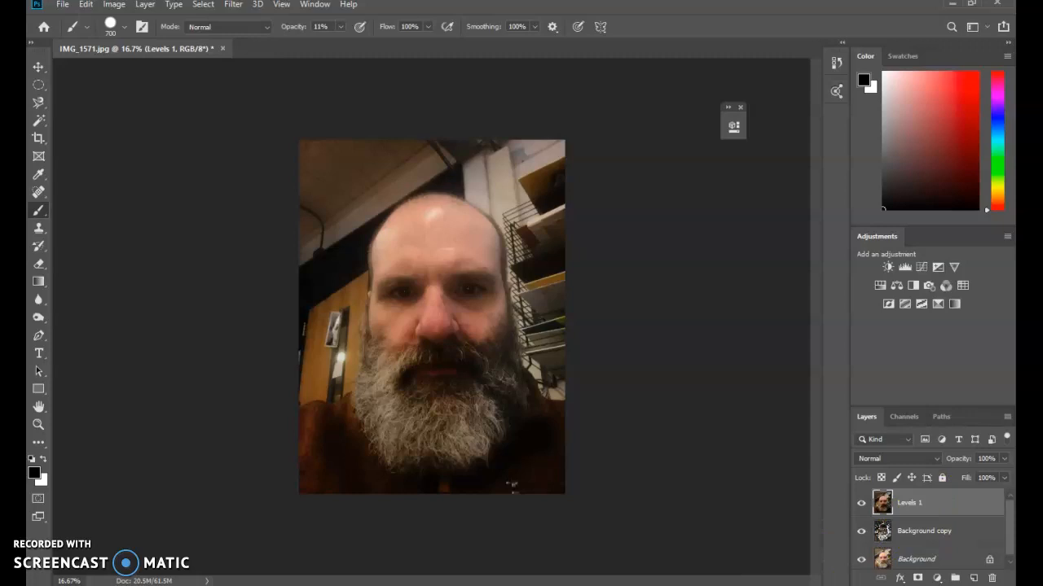
pyautogui.click(917, 578)
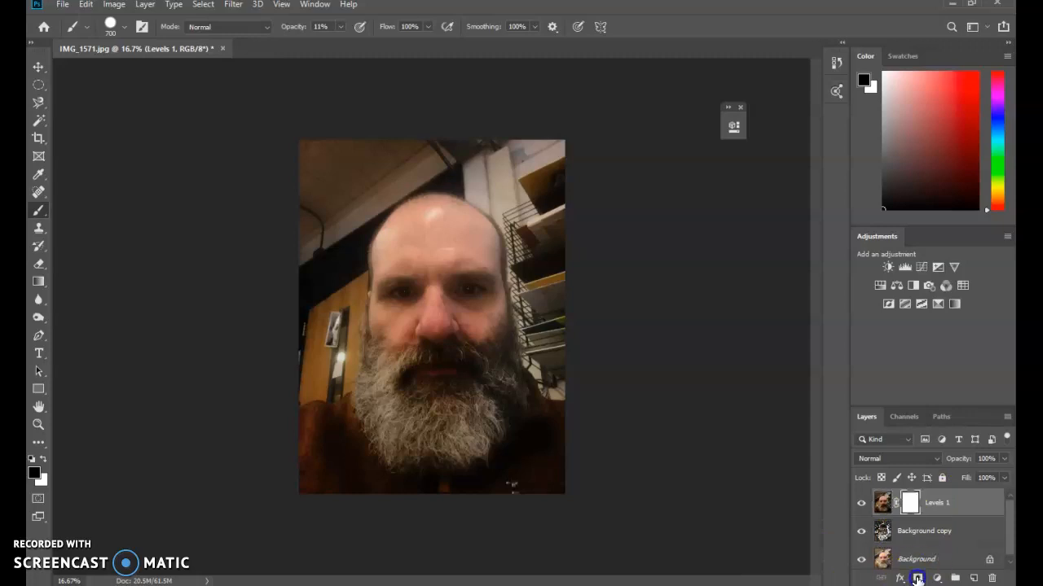
pyautogui.hotkey('ctrl', 'z')
pyautogui.keyDown('alt'); pyautogui.click(918, 578); pyautogui.keyUp('alt')
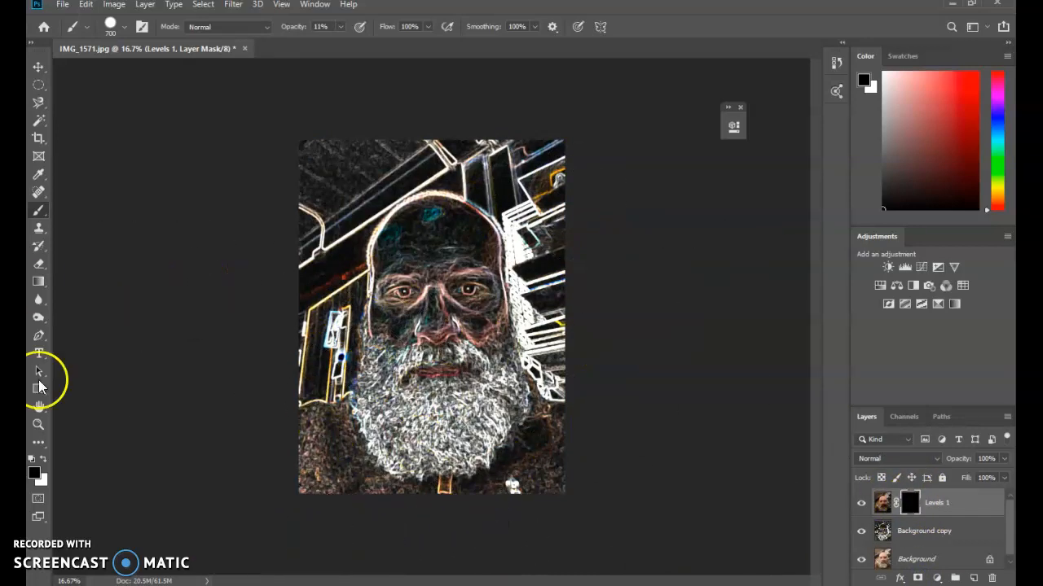
# Step: Set the brush opacity to 100% and the foreground colour to white for painting on the Levels 1 mask
pyautogui.click(339, 27)
pyautogui.moveTo(387, 44); pyautogui.dragTo(397, 43)
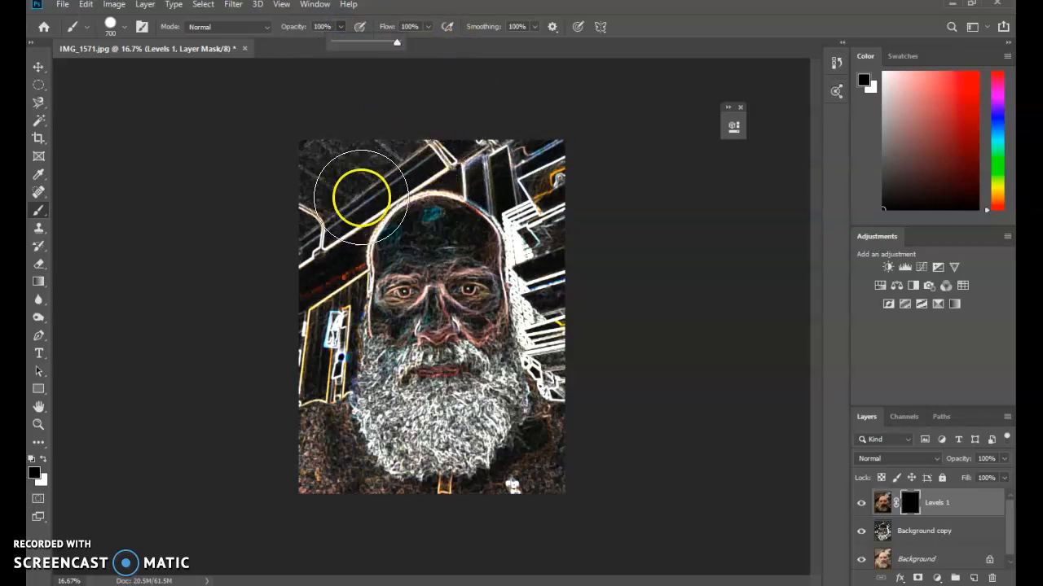
pyautogui.click(396, 293)
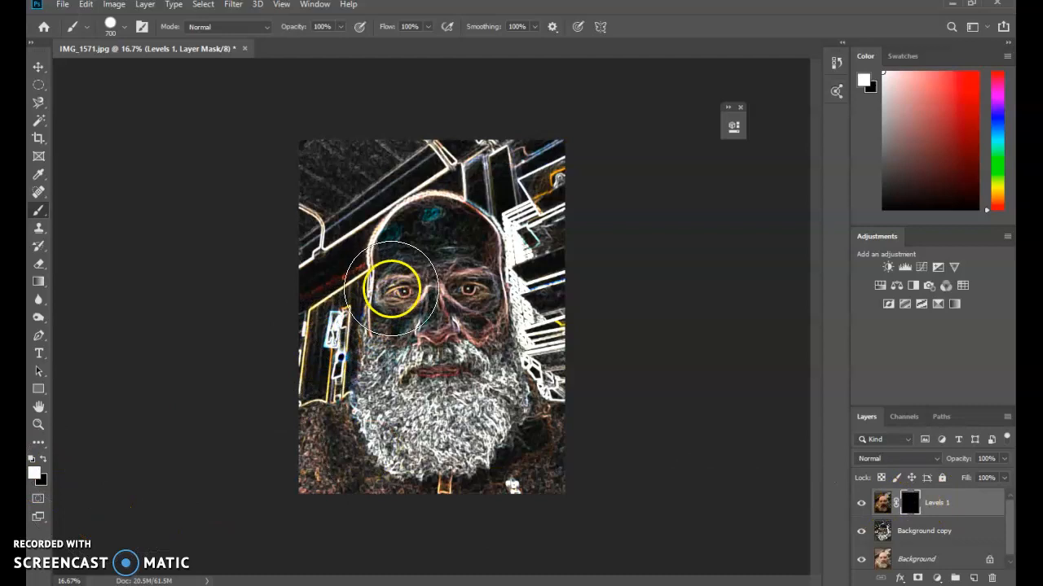
# Step: Try single white brush dabs over both eyes and the mouth on the Levels 1 mask, and undo them
pyautogui.click(394, 290)
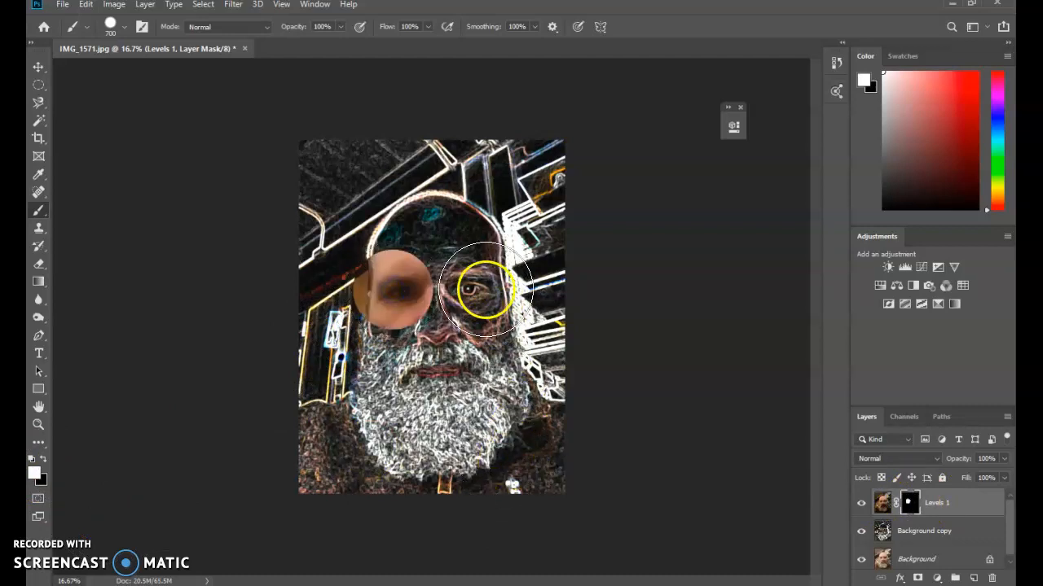
pyautogui.click(482, 289)
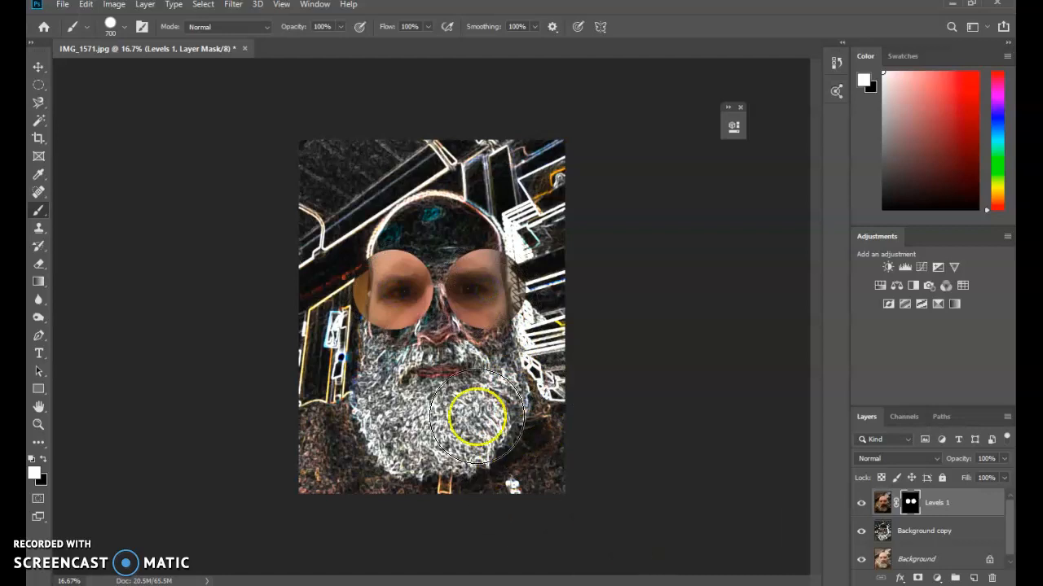
pyautogui.click(440, 372)
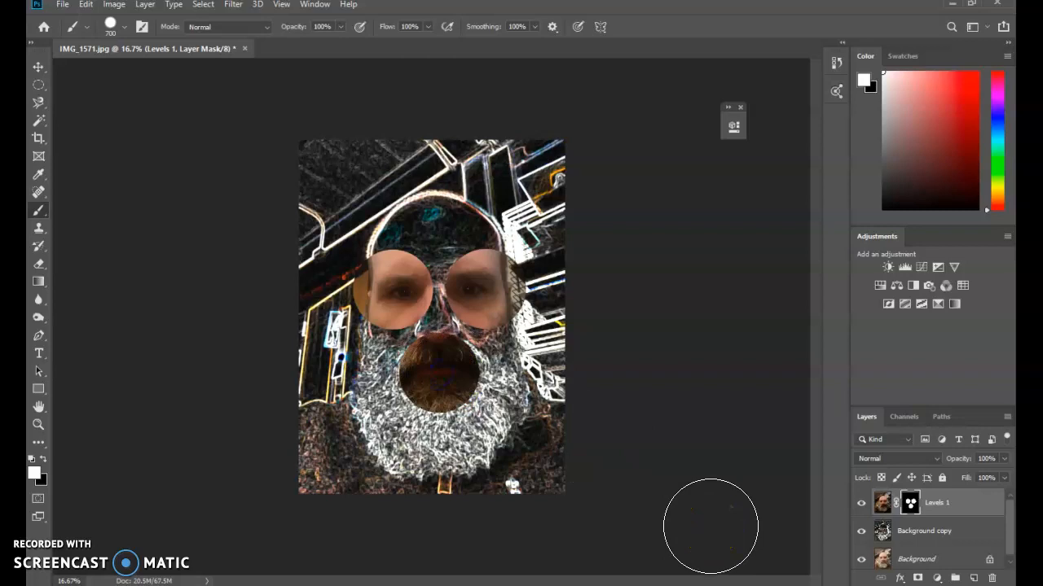
pyautogui.hotkey('ctrl', 'z')
pyautogui.hotkey('ctrl', 'z')
pyautogui.hotkey('ctrl', 'z')
# Step: Try a straight white brush band across the eyes on the Levels 1 mask, and undo it
pyautogui.click(285, 289)
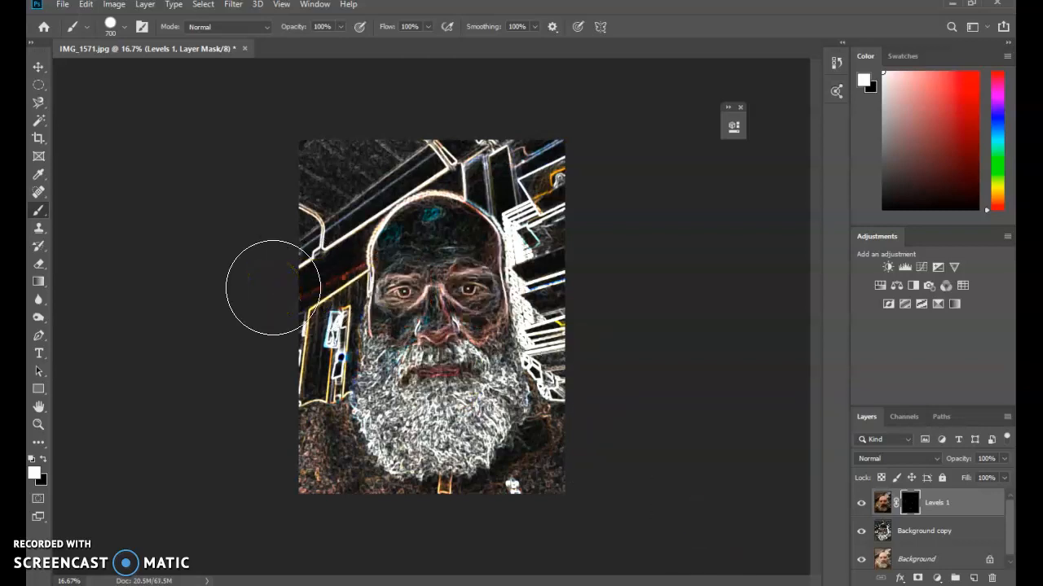
pyautogui.moveTo(277, 289); pyautogui.dragTo(686, 301)
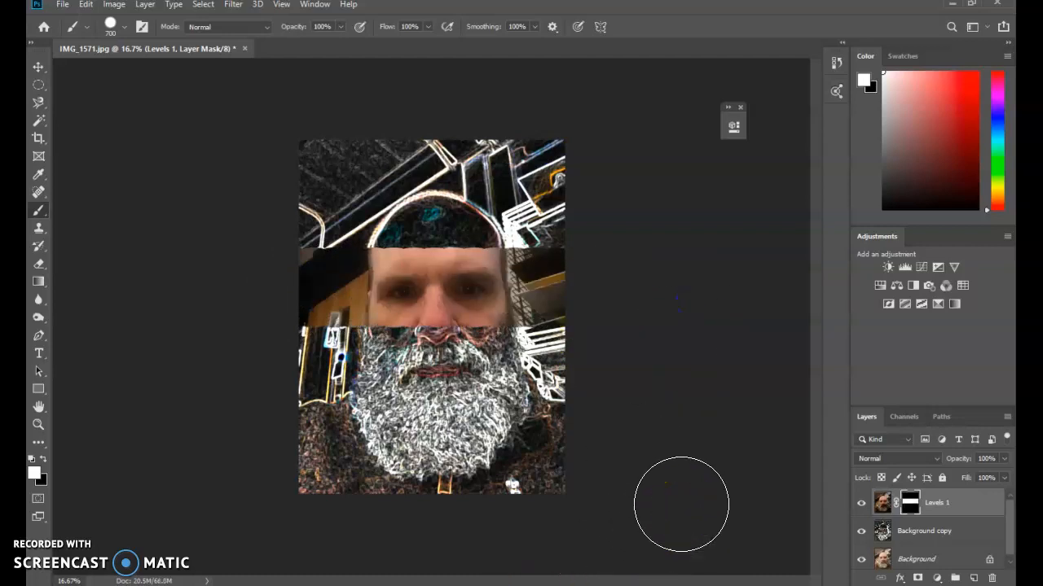
pyautogui.hotkey('ctrl', 'z')
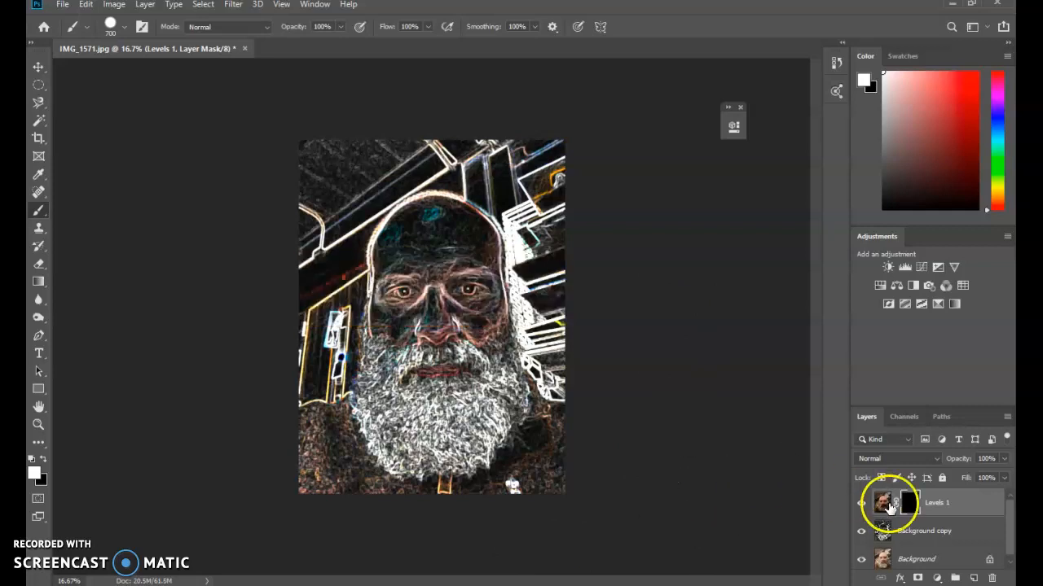
# Step: Try winding white strokes across the portrait on the Levels 1 mask with a 70 px brush, and clear the mask back to black
pyautogui.press('[')
pyautogui.press('[')
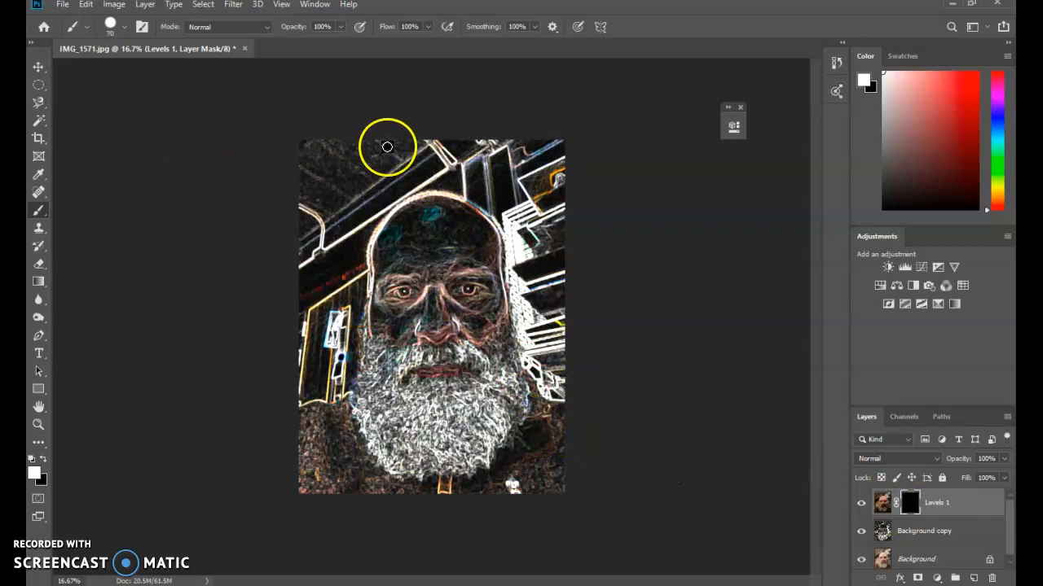
pyautogui.moveTo(413, 224)
pyautogui.mouseDown()
pyautogui.moveTo(416, 322)
pyautogui.moveTo(293, 339)
pyautogui.moveTo(670, 345)
pyautogui.moveTo(337, 416)
pyautogui.moveTo(410, 483)
pyautogui.moveTo(615, 473)
pyautogui.moveTo(448, 570)
pyautogui.moveTo(376, 411)
pyautogui.moveTo(597, 253)
pyautogui.moveTo(440, 167)
pyautogui.moveTo(174, 254)
pyautogui.moveTo(535, 176)
pyautogui.moveTo(479, 320)
pyautogui.moveTo(330, 369)
pyautogui.moveTo(423, 424)
pyautogui.moveTo(450, 421)
pyautogui.mouseUp()
pyautogui.moveTo(255, 340)
pyautogui.mouseDown()
pyautogui.moveTo(419, 418)
pyautogui.moveTo(627, 337)
pyautogui.moveTo(397, 337)
pyautogui.moveTo(207, 415)
pyautogui.moveTo(435, 464)
pyautogui.moveTo(645, 392)
pyautogui.moveTo(342, 244)
pyautogui.moveTo(197, 237)
pyautogui.moveTo(598, 226)
pyautogui.moveTo(646, 154)
pyautogui.moveTo(428, 189)
pyautogui.moveTo(296, 160)
pyautogui.moveTo(550, 195)
pyautogui.moveTo(626, 452)
pyautogui.mouseUp()
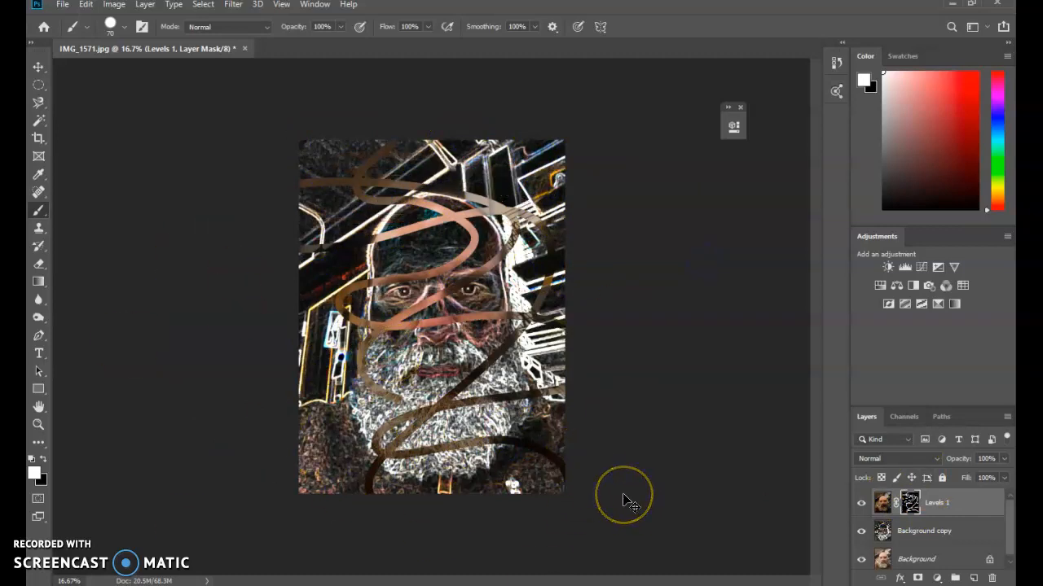
pyautogui.hotkey('ctrl', 'BackSpace')
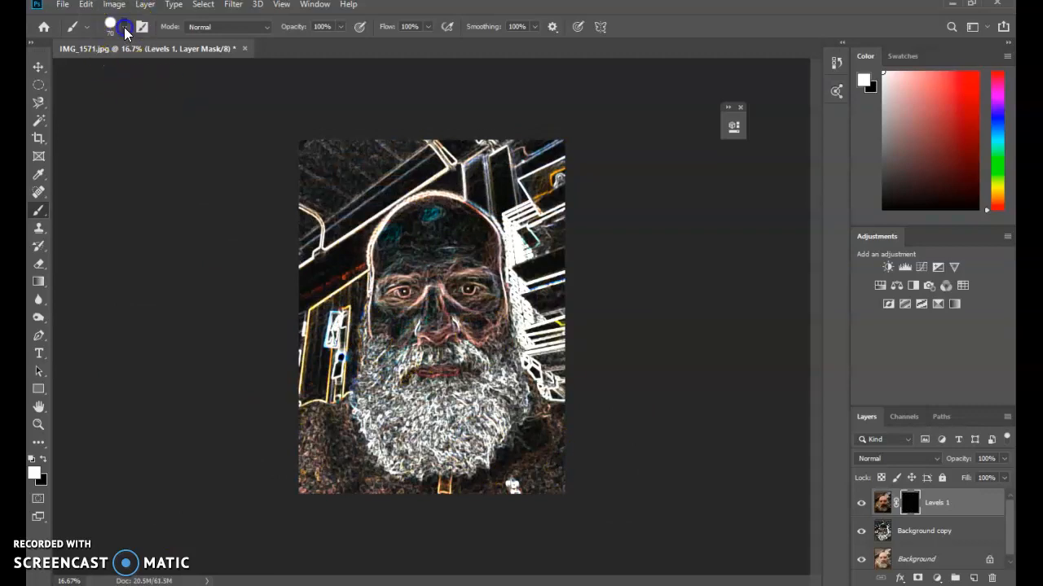
# Step: Switch to the recently used splatter brush at 2100 px
pyautogui.click(126, 30)
pyautogui.click(167, 131)
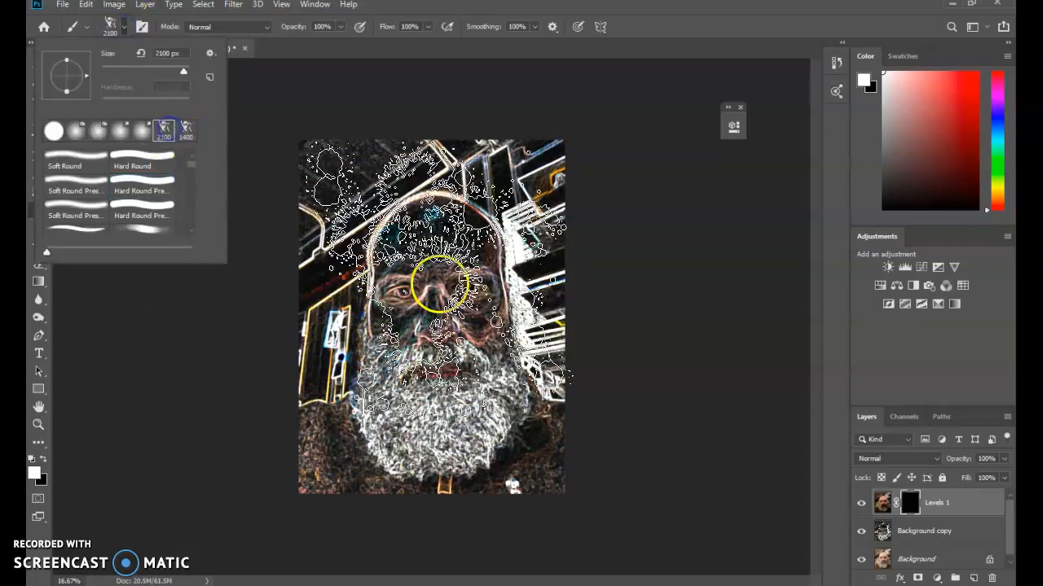
# Step: Try white splatters over the face, beard and jacket on the Levels 1 mask, and undo all of them
pyautogui.moveTo(410, 261)
pyautogui.mouseDown()
pyautogui.moveTo(681, 494)
pyautogui.moveTo(680, 508)
pyautogui.moveTo(547, 519)
pyautogui.moveTo(515, 507)
pyautogui.mouseUp()
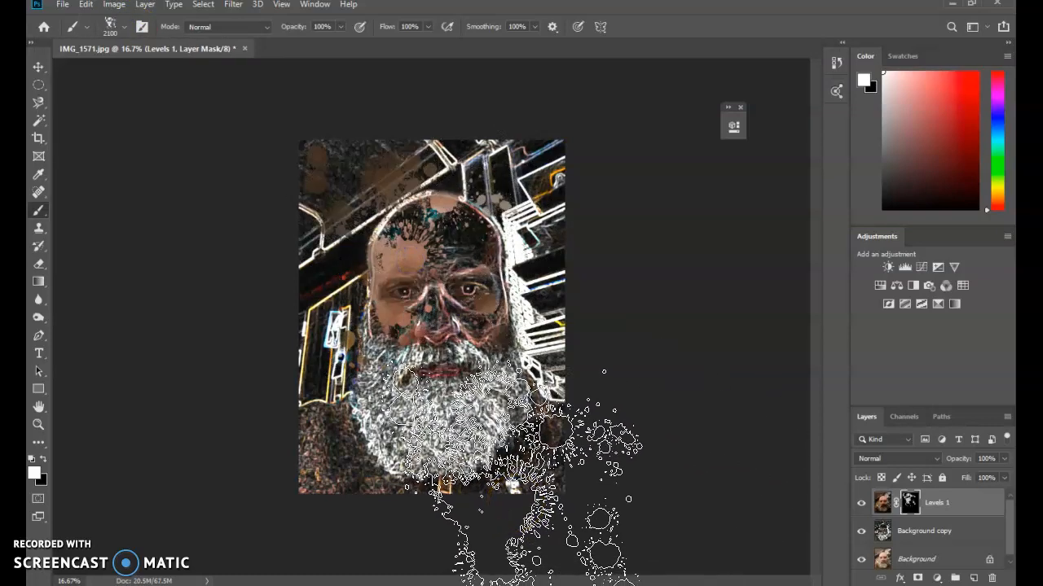
pyautogui.moveTo(515, 506)
pyautogui.mouseDown()
pyautogui.moveTo(551, 431)
pyautogui.moveTo(501, 317)
pyautogui.moveTo(405, 242)
pyautogui.moveTo(409, 256)
pyautogui.mouseUp()
pyautogui.click(409, 258)
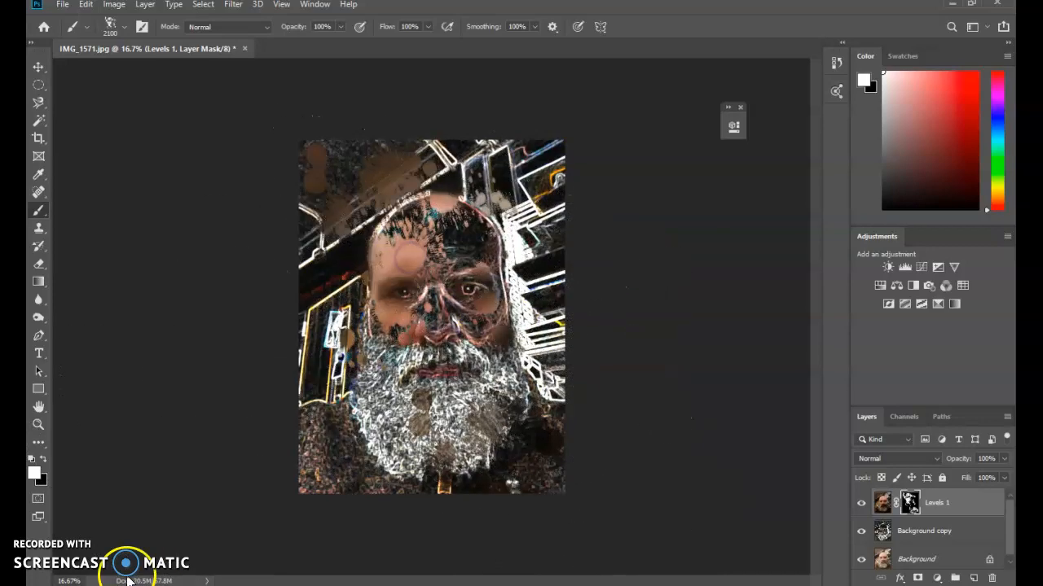
pyautogui.click(261, 532)
pyautogui.click(396, 522)
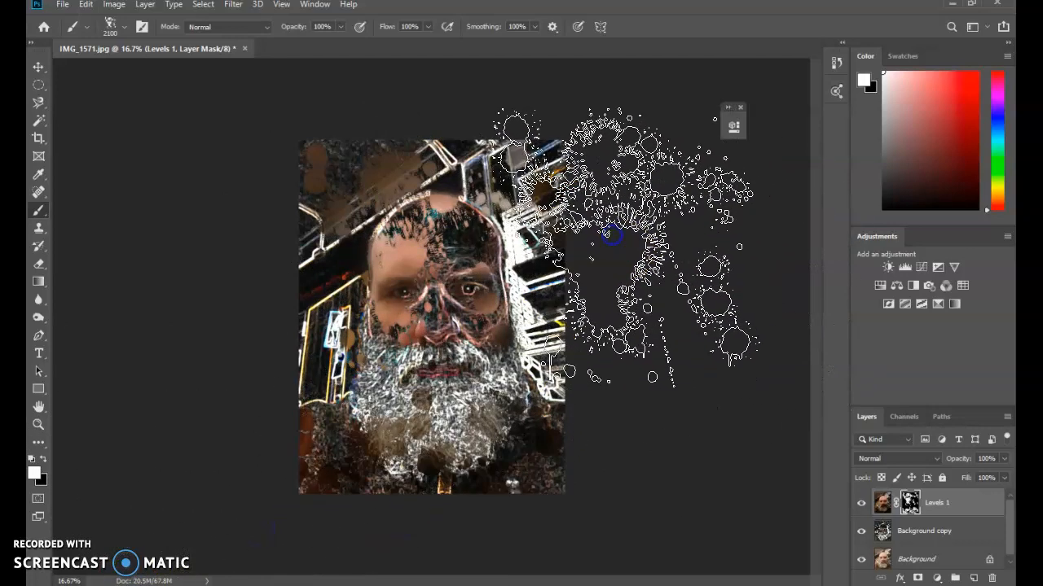
pyautogui.hotkey('ctrl', 'z')
pyautogui.hotkey('ctrl', 'z')
pyautogui.hotkey('ctrl', 'z')
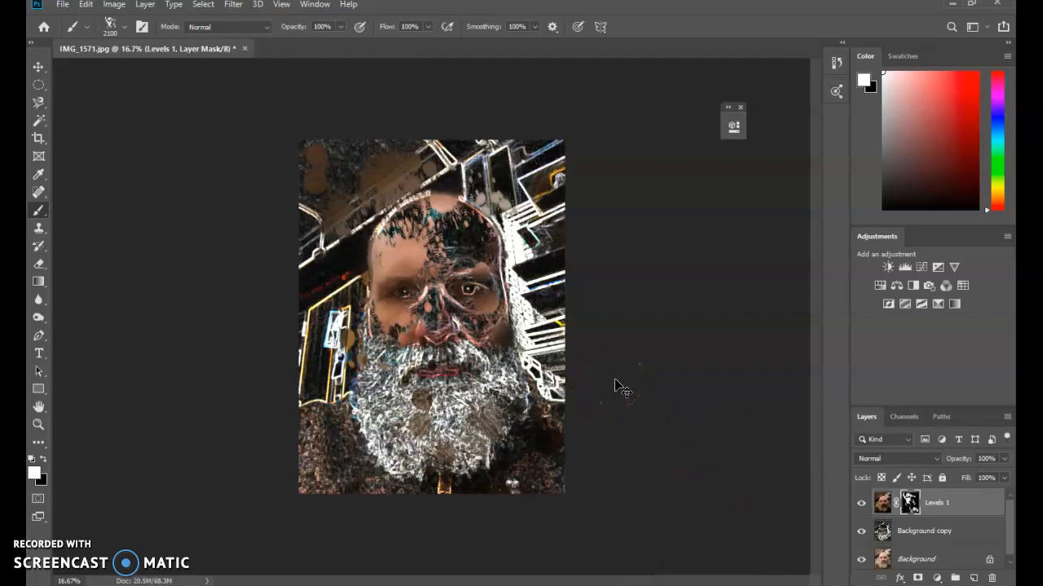
pyautogui.hotkey('ctrl', 'z')
pyautogui.hotkey('ctrl', 'z')
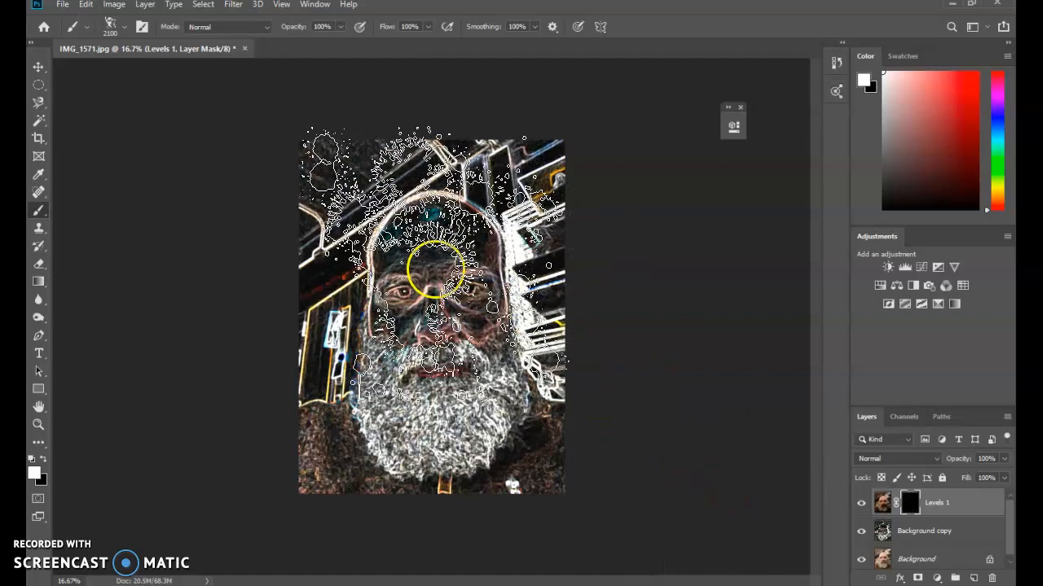
# Step: Stamp white splatters on the Levels 1 mask over the forehead, beard, jacket and the shelves beside the head
pyautogui.click(420, 258)
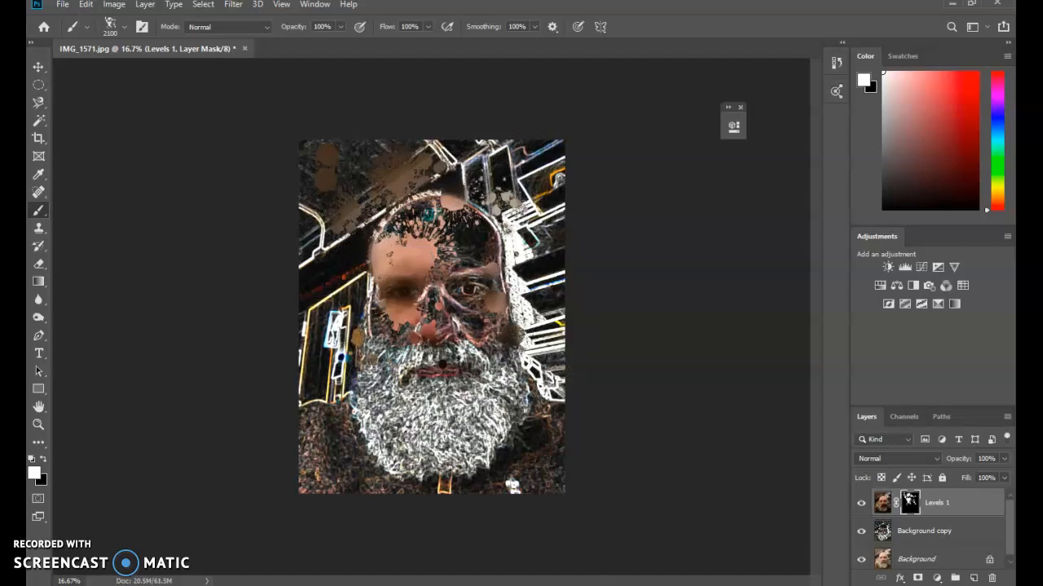
pyautogui.click(451, 481)
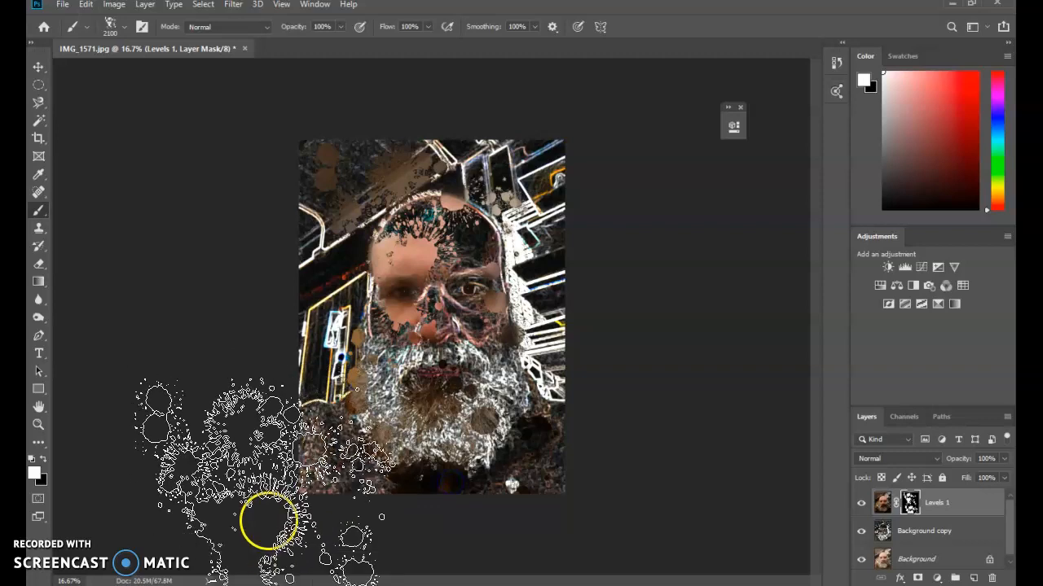
pyautogui.click(275, 491)
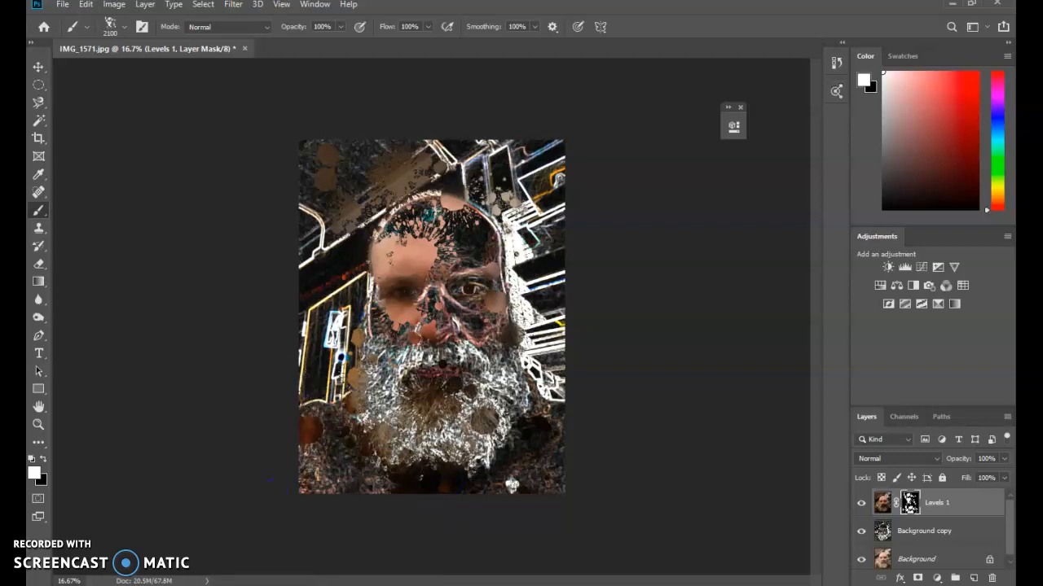
pyautogui.click(724, 495)
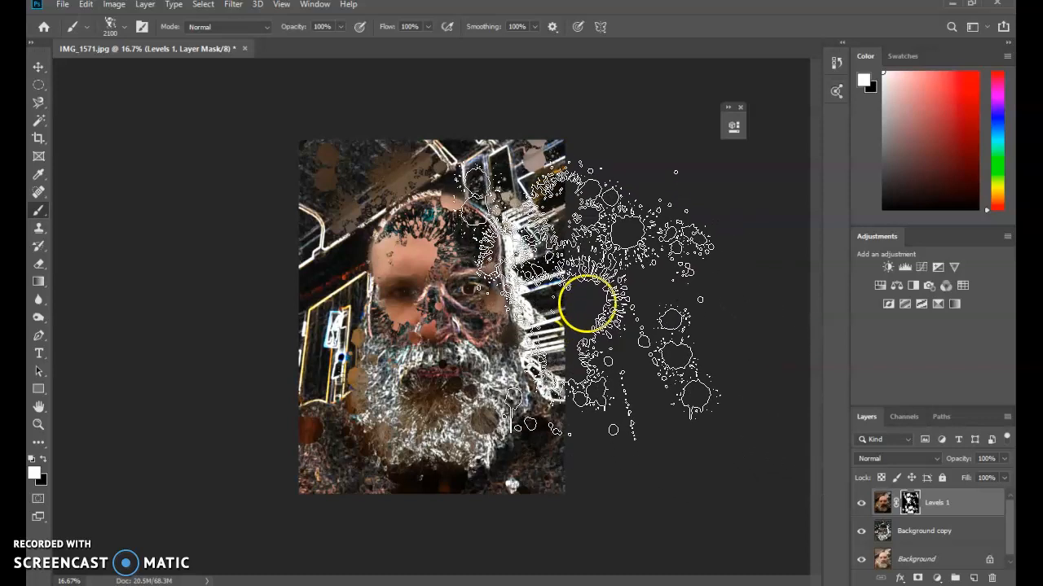
pyautogui.click(586, 291)
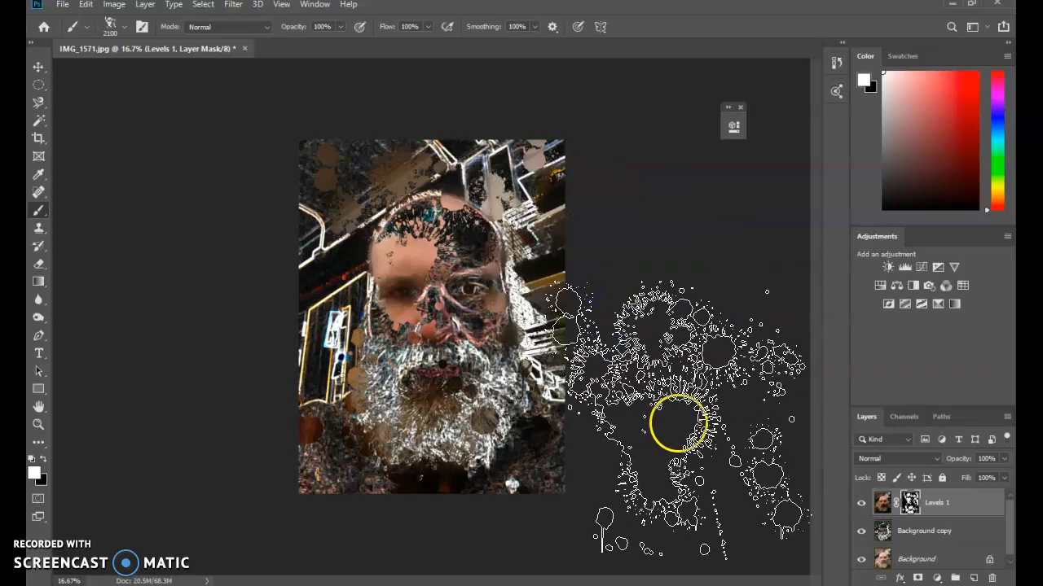